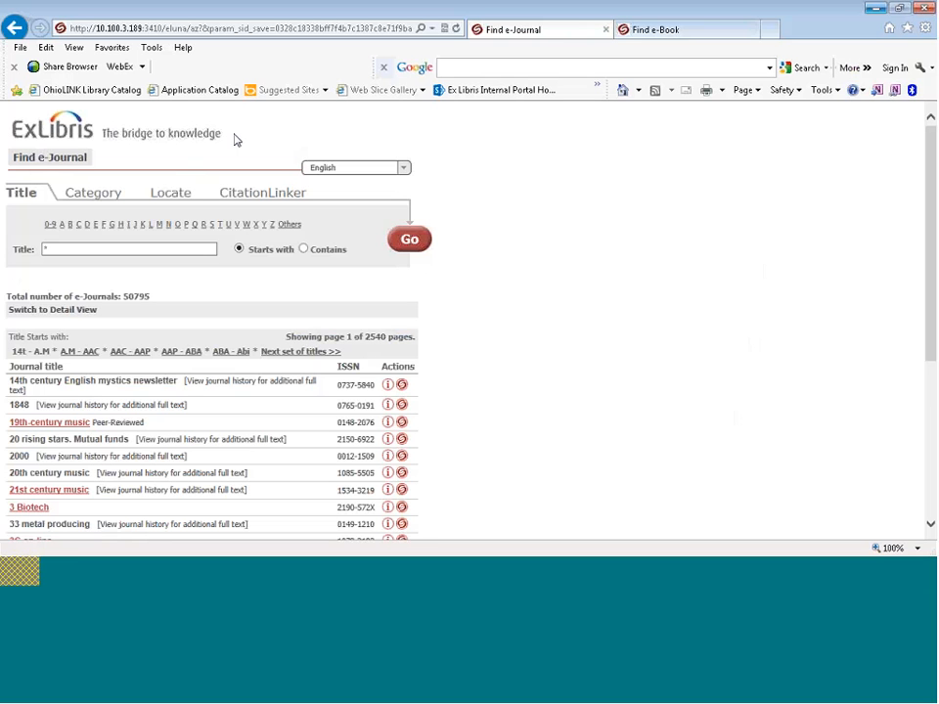
Look through the interface languages offered for the e-journal search page
{"action": "left_click", "coordinate": [403, 169]}
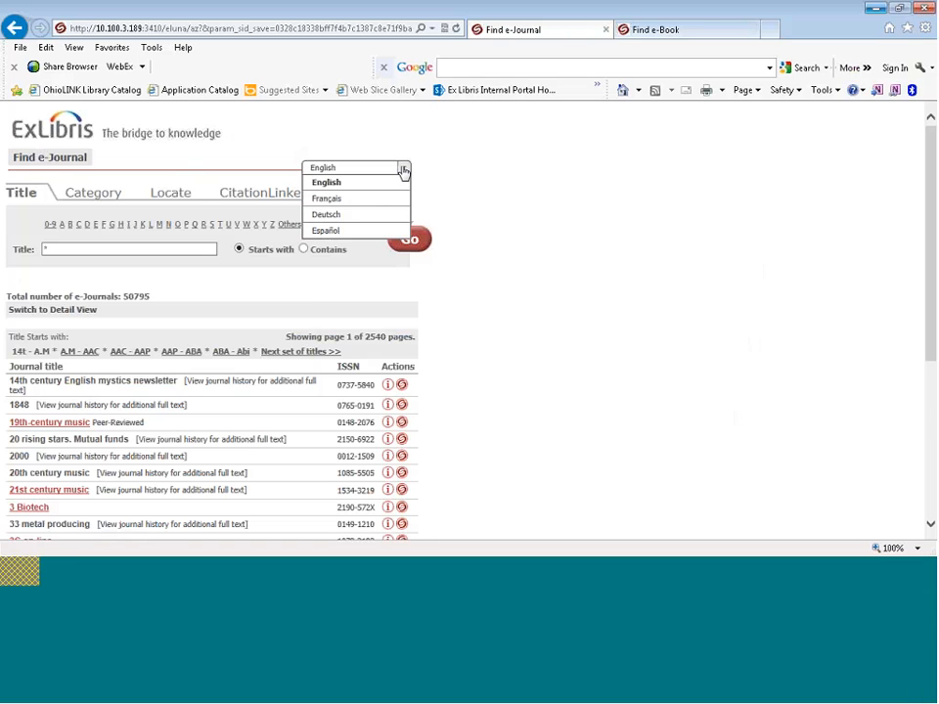
{"action": "left_click", "coordinate": [403, 170]}
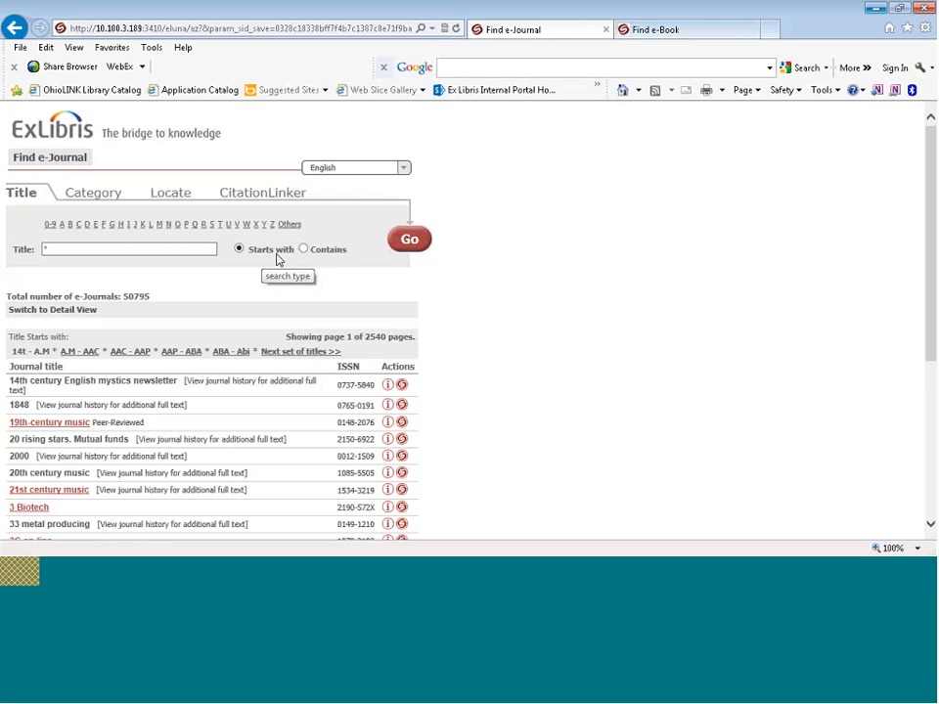
{"action": "left_click", "coordinate": [144, 227]}
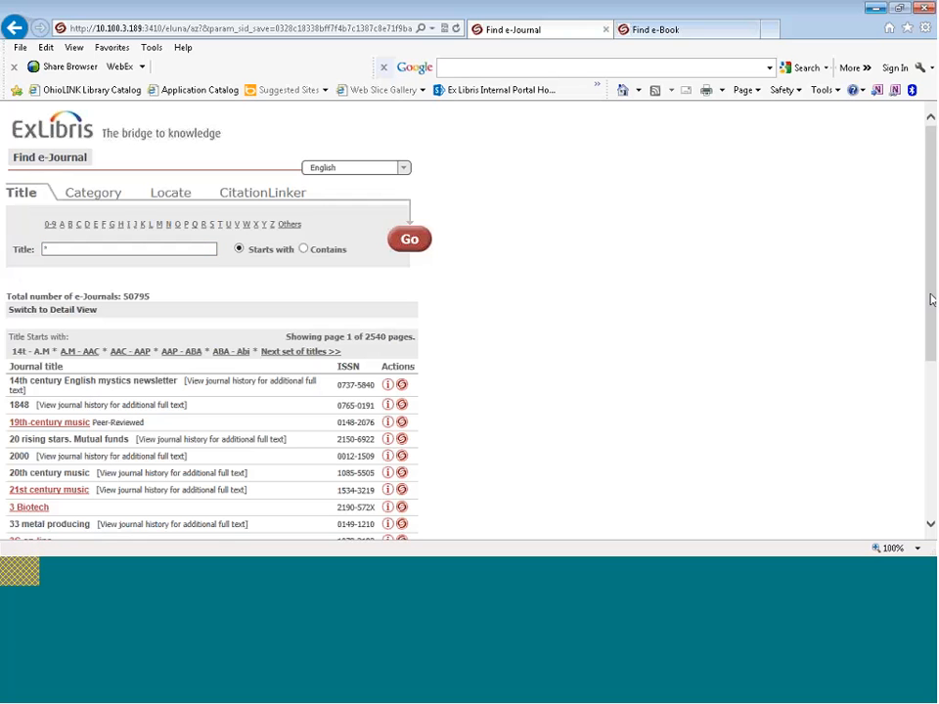
View the SFX services page for the journal 21st century music and close it
{"action": "scroll", "coordinate": [931, 301], "scroll_direction": "down", "scroll_amount": 3}
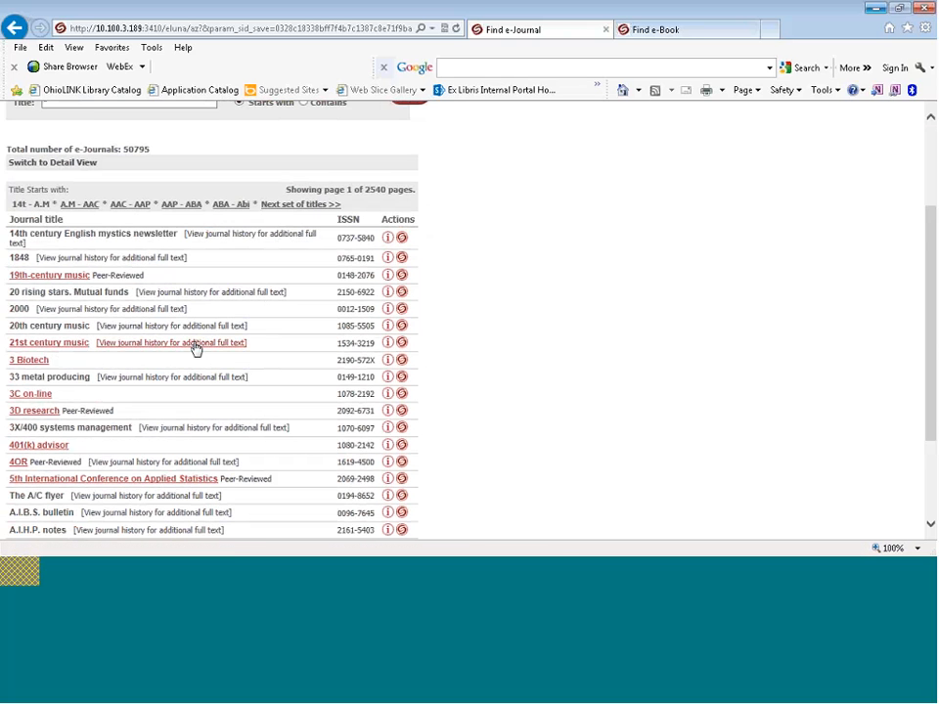
{"action": "left_click", "coordinate": [404, 348]}
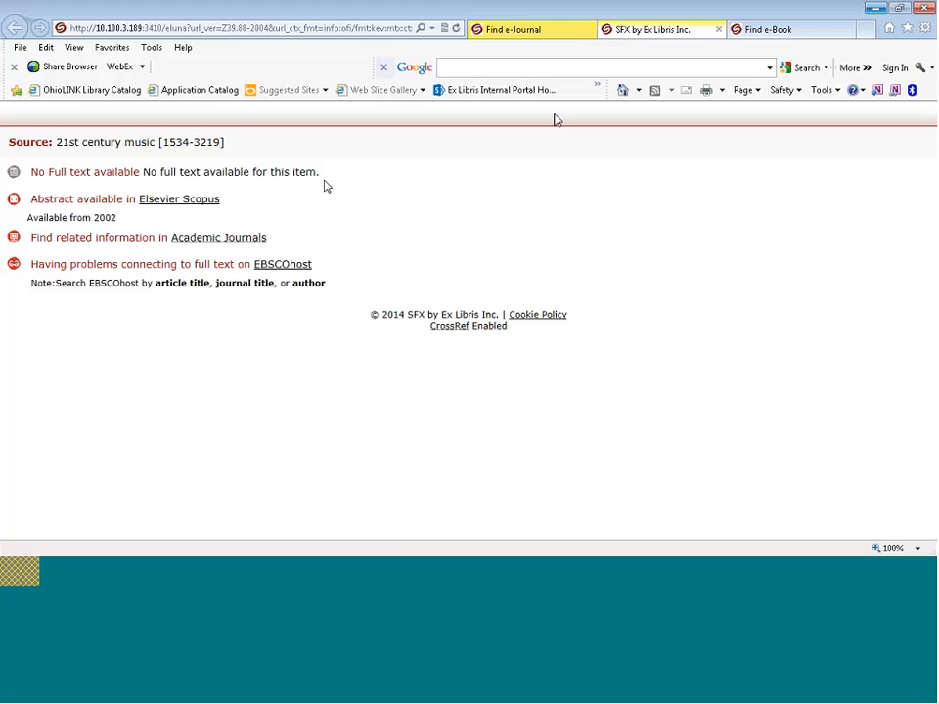
{"action": "left_click", "coordinate": [720, 32]}
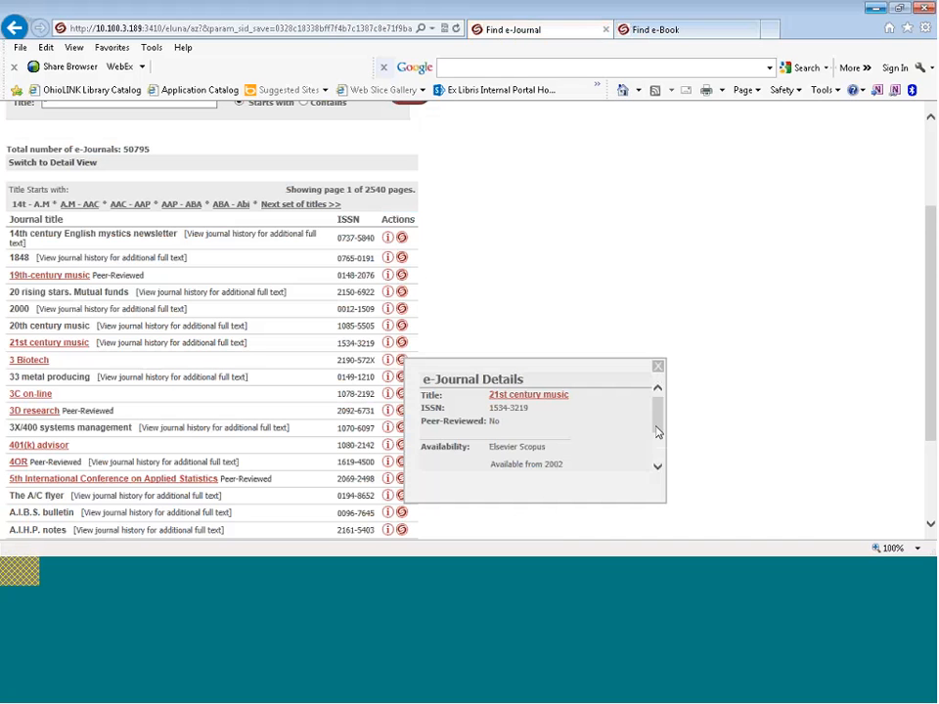
Review the availability, categories and journal history in the e-Journal Details of 21st century music, and close the details
{"action": "left_click_drag", "start_coordinate": [658, 430], "coordinate": [619, 440]}
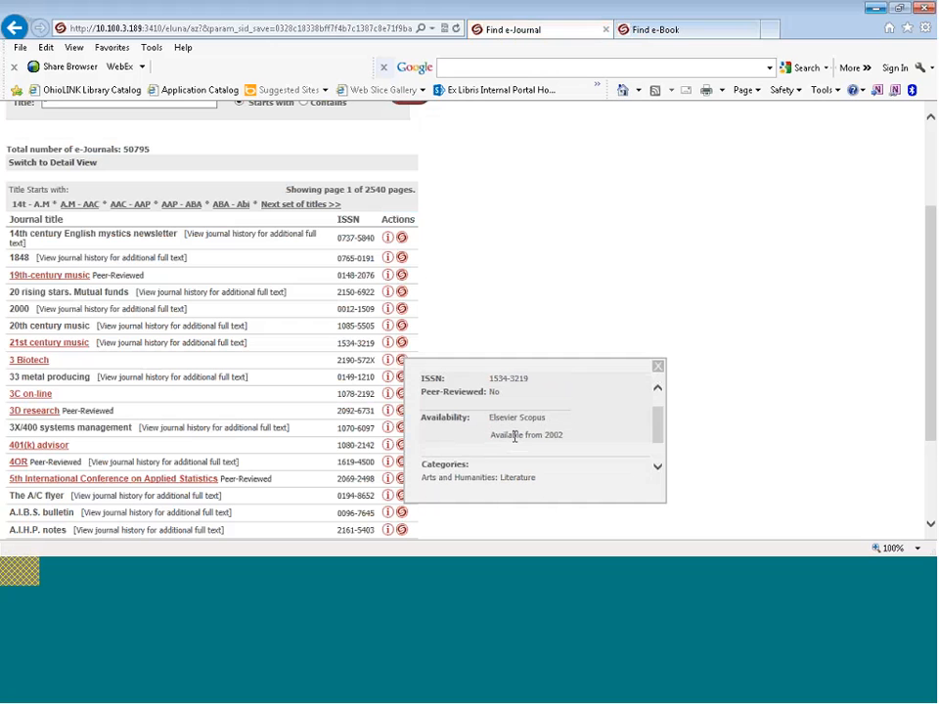
{"action": "left_click_drag", "start_coordinate": [492, 435], "coordinate": [564, 440]}
{"action": "left_click", "coordinate": [564, 440]}
{"action": "left_click_drag", "start_coordinate": [658, 430], "coordinate": [659, 448]}
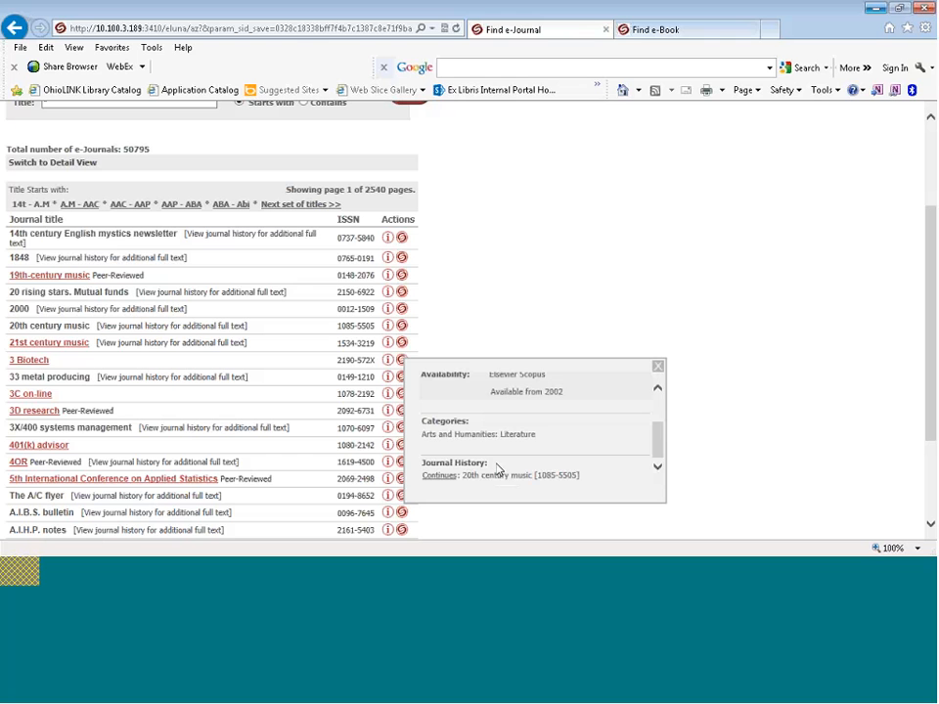
{"action": "left_click_drag", "start_coordinate": [657, 446], "coordinate": [657, 390]}
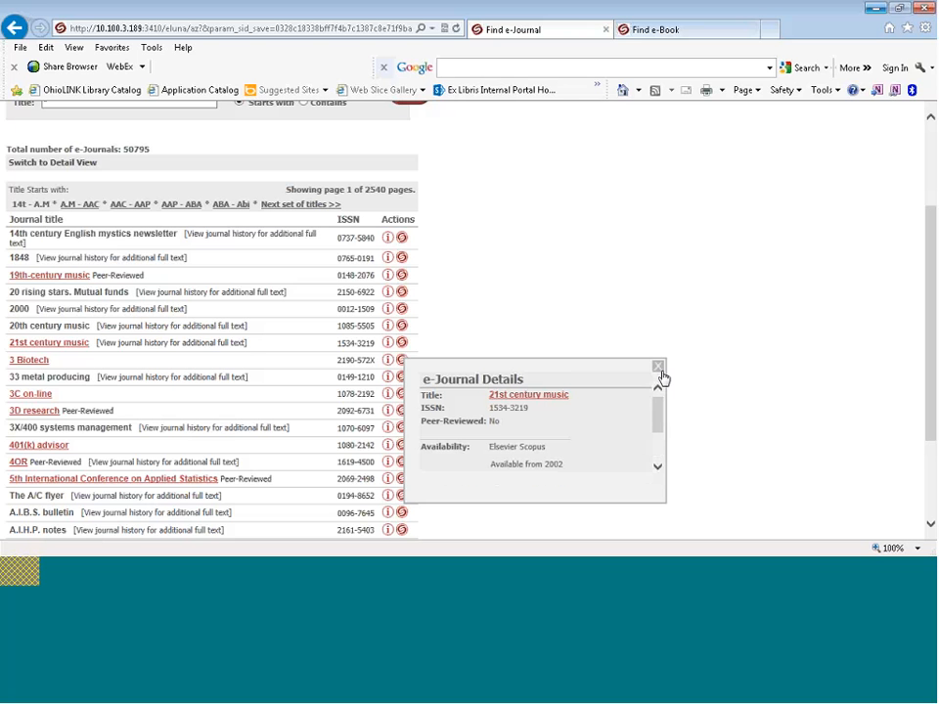
{"action": "left_click", "coordinate": [658, 369]}
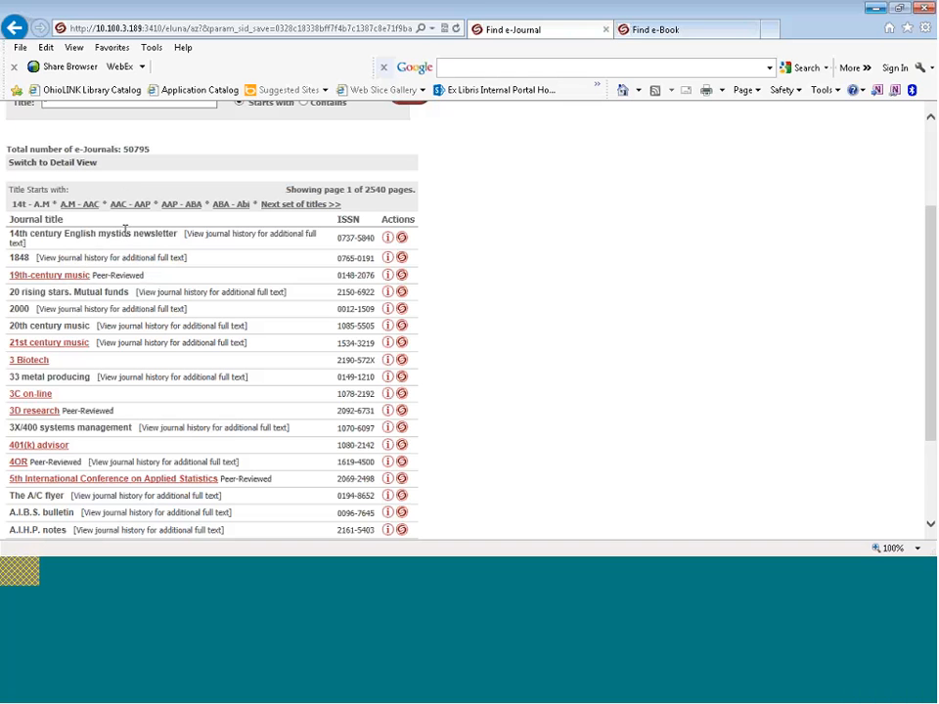
Show the journal list in Detail View and examine the availability information for 19th-century music
{"action": "left_click", "coordinate": [57, 166]}
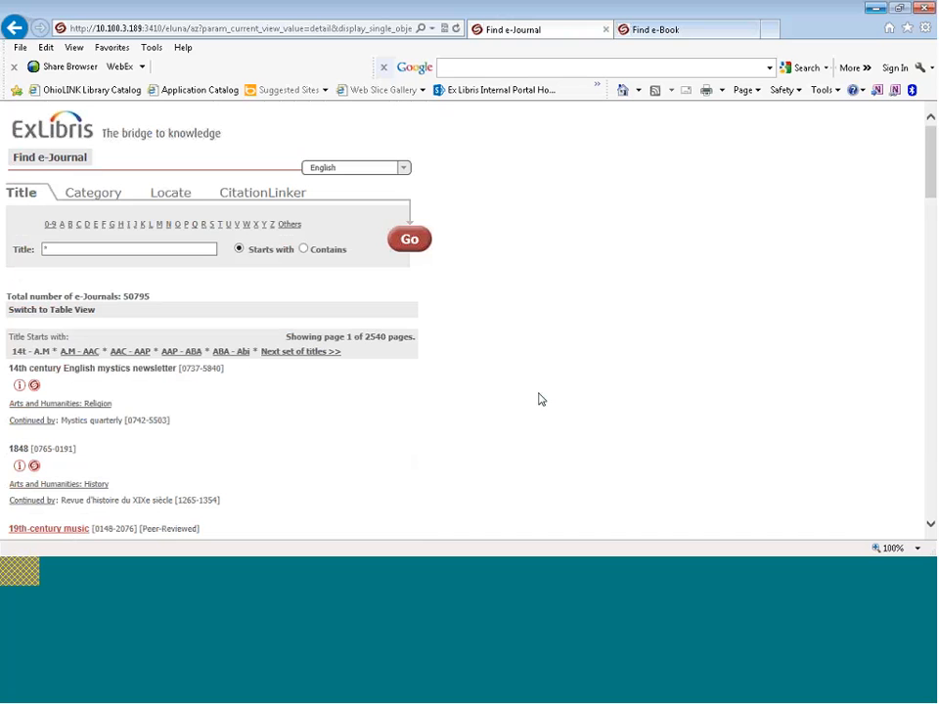
{"action": "left_click_drag", "start_coordinate": [933, 185], "coordinate": [899, 239]}
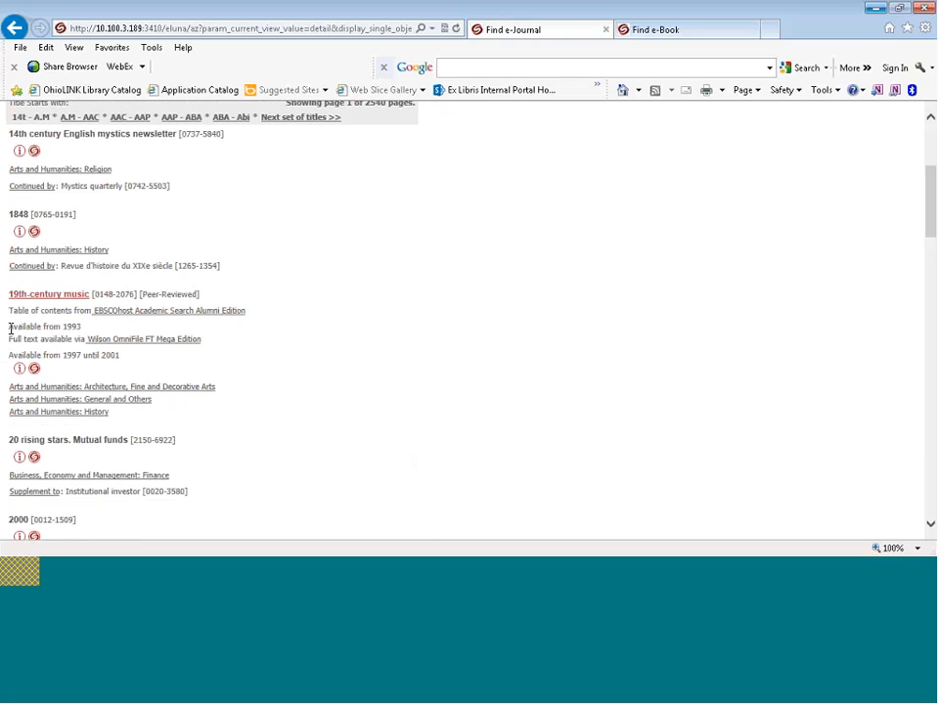
{"action": "left_click_drag", "start_coordinate": [11, 329], "coordinate": [86, 335]}
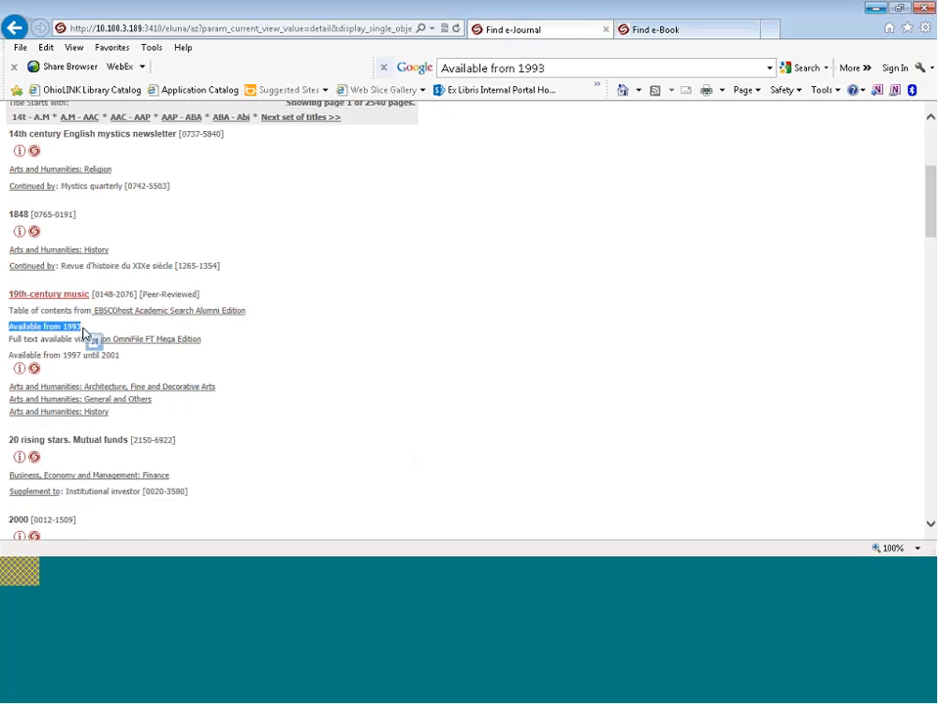
{"action": "left_click", "coordinate": [84, 329]}
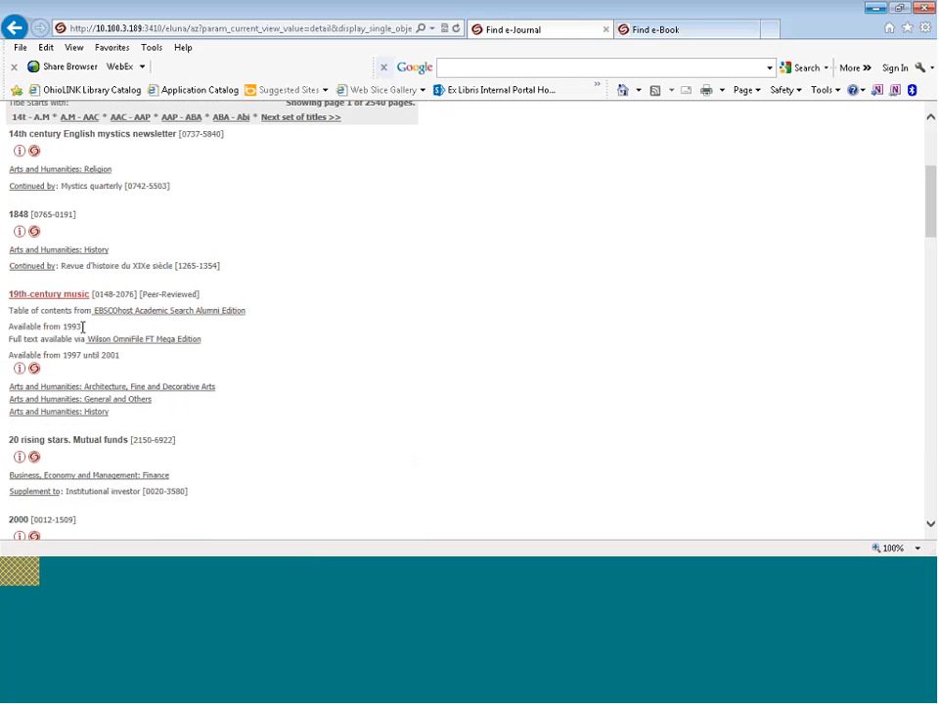
{"action": "left_click", "coordinate": [200, 389]}
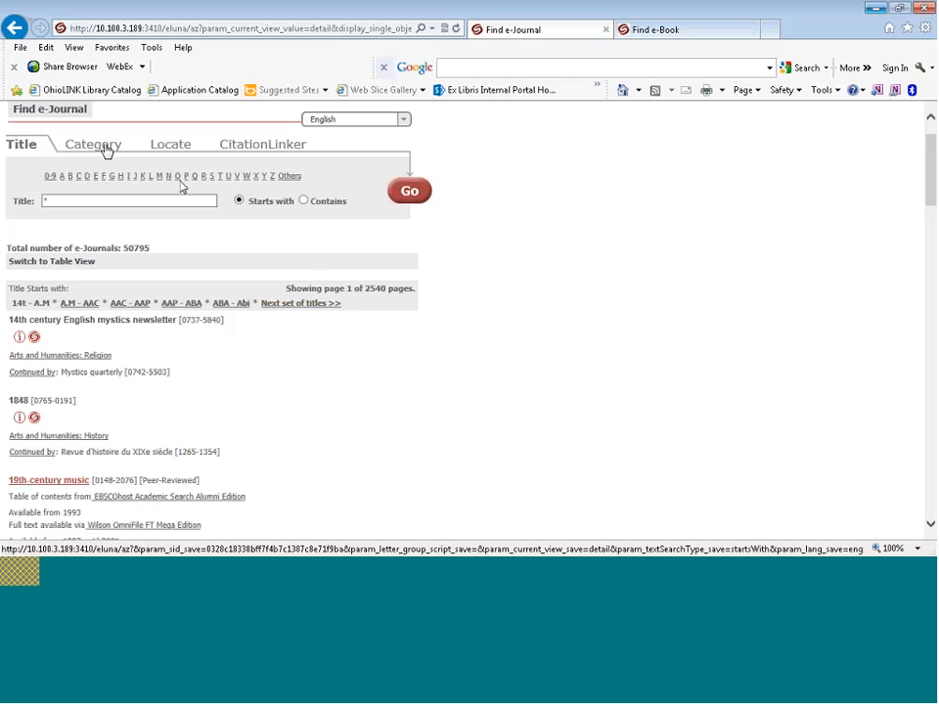
Set the category search to Arts and Humanities with the subcategory Current Events & News
{"action": "left_click", "coordinate": [105, 147]}
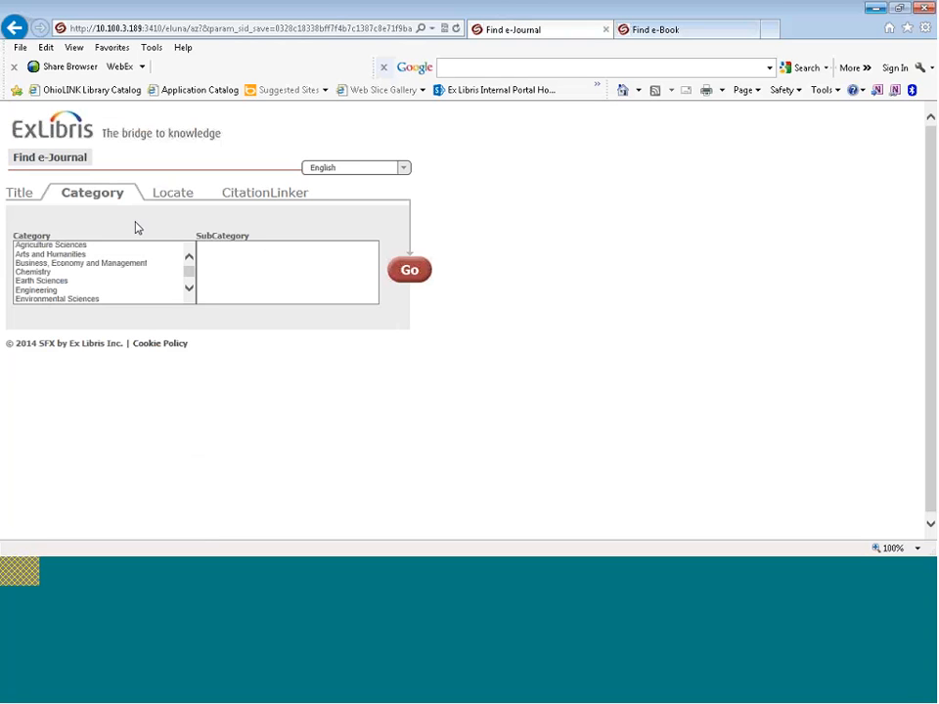
{"action": "left_click", "coordinate": [83, 256]}
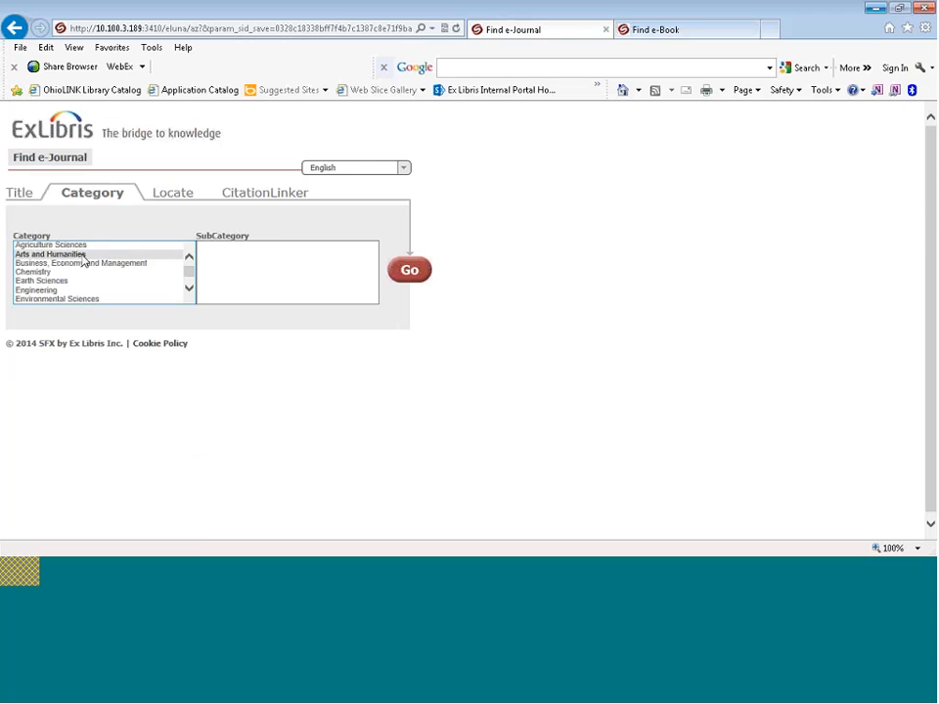
{"action": "left_click", "coordinate": [210, 255]}
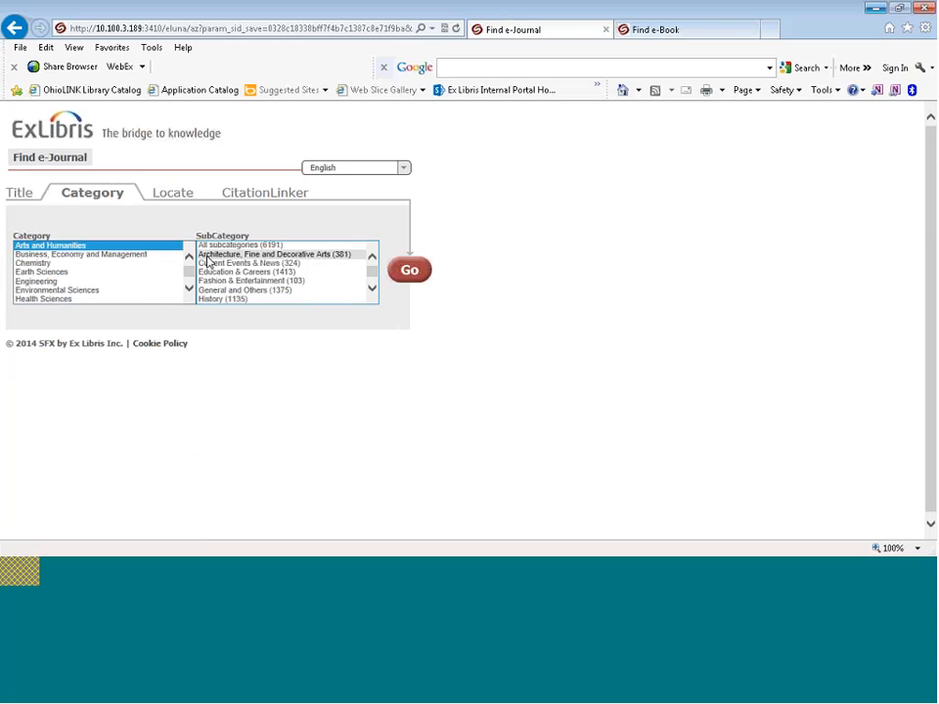
{"action": "left_click", "coordinate": [294, 264]}
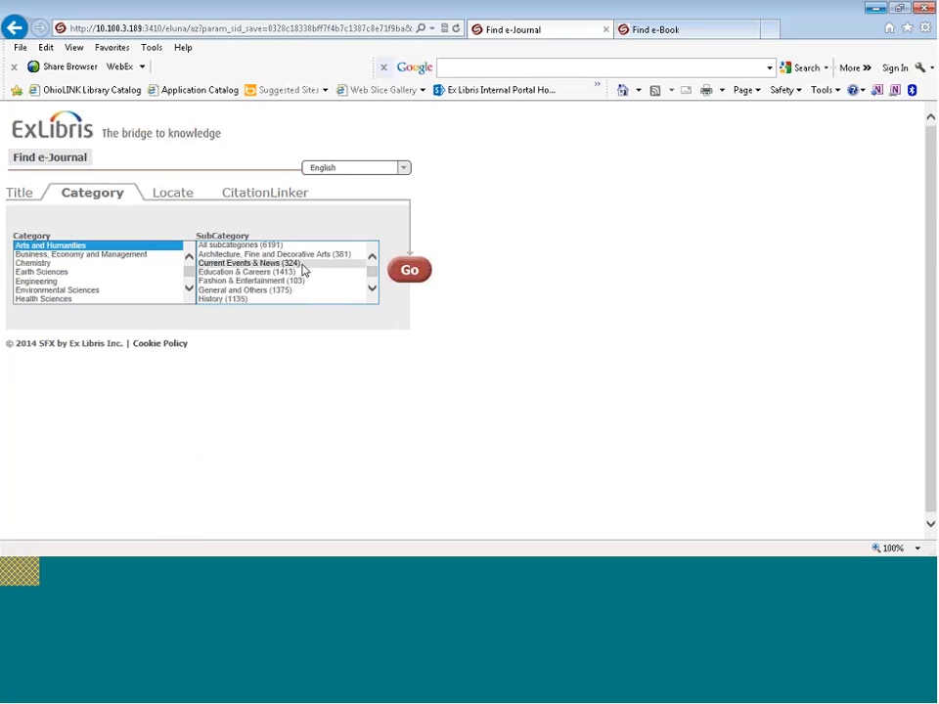
{"action": "left_click", "coordinate": [304, 270]}
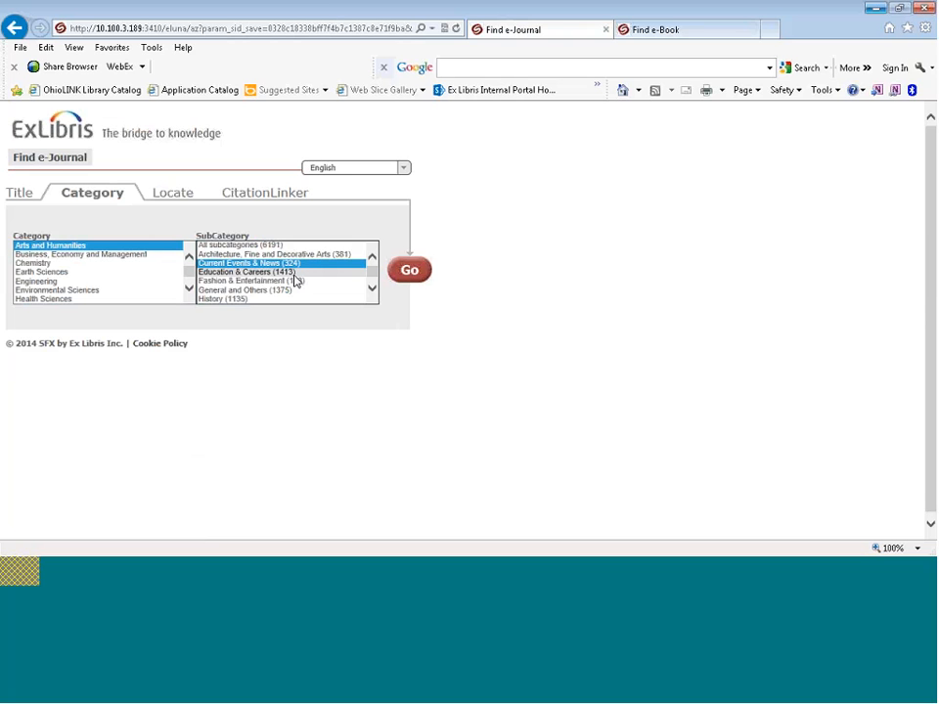
Try adding Education & Careers and Fashion & Entertainment to the subcategory selection
{"action": "left_click", "coordinate": [294, 273], "text": "ctrl"}
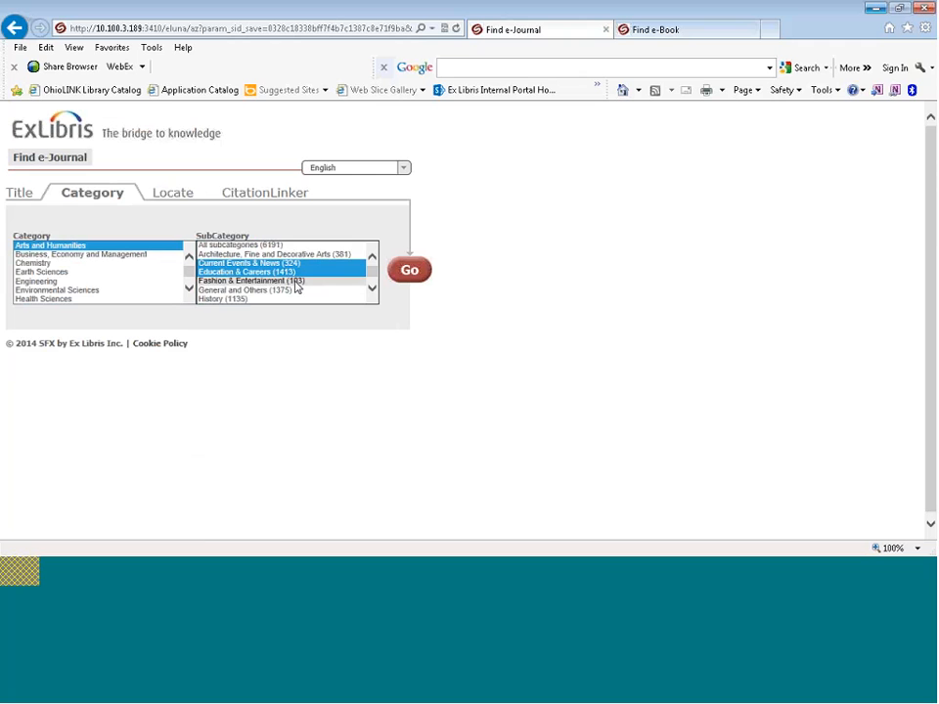
{"action": "left_click", "coordinate": [294, 282], "text": "ctrl"}
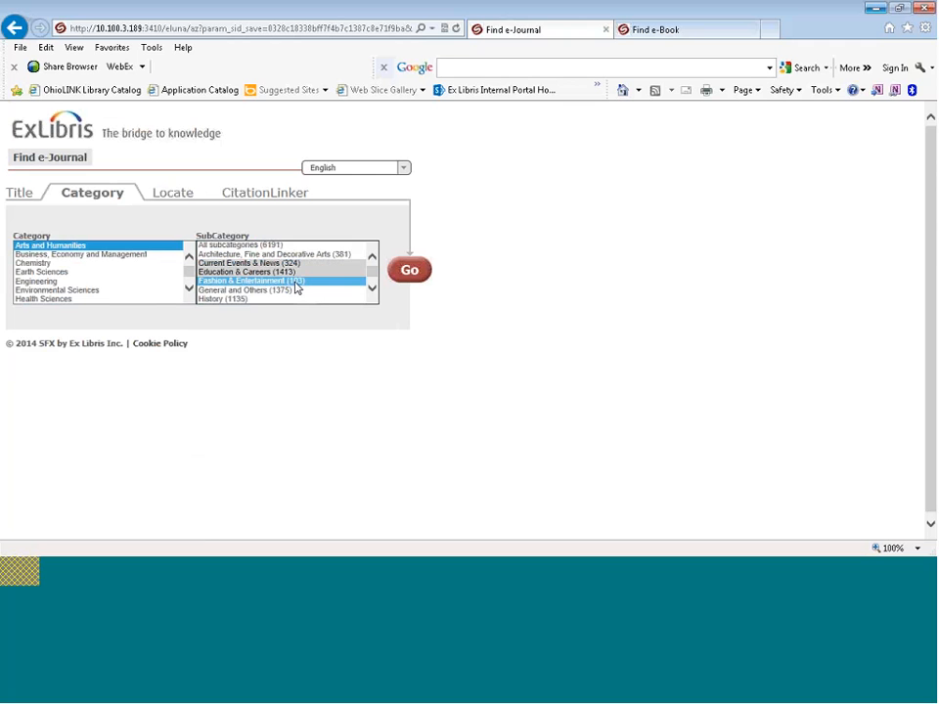
{"action": "left_click", "coordinate": [295, 282], "text": "ctrl"}
{"action": "left_click", "coordinate": [313, 273], "text": "ctrl"}
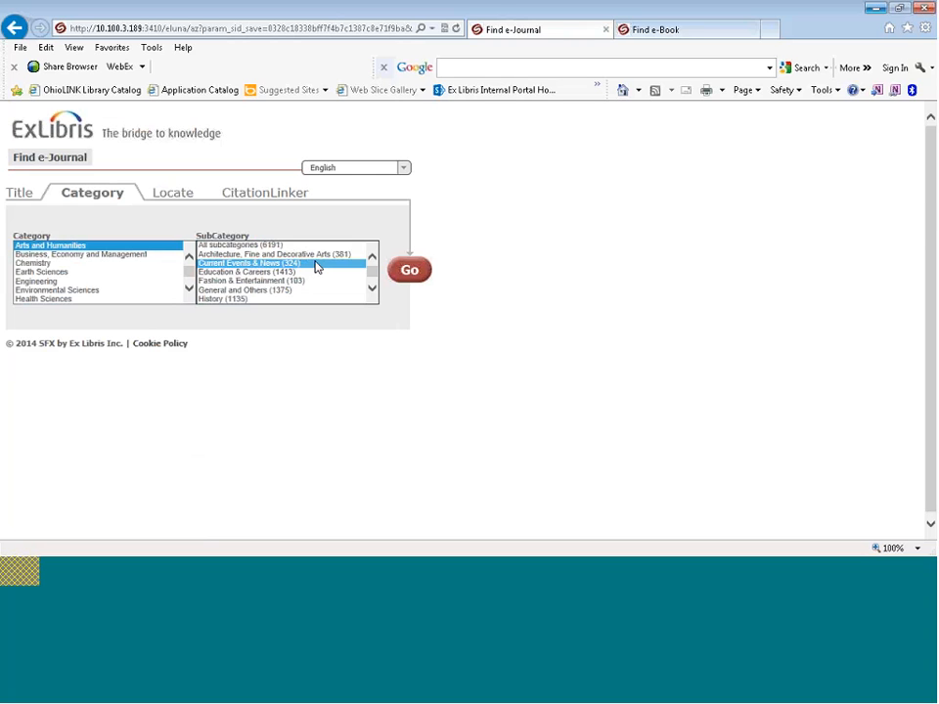
Run the category search for Current Events & News and show the resulting e-journals in Table View
{"action": "left_click", "coordinate": [409, 273]}
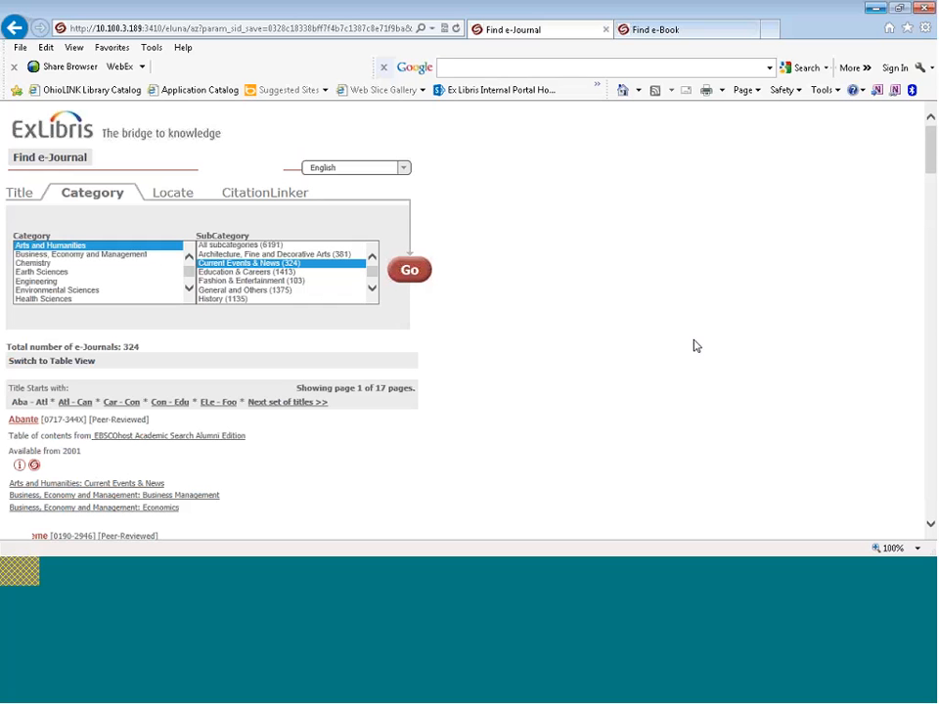
{"action": "left_click_drag", "start_coordinate": [931, 162], "coordinate": [932, 177]}
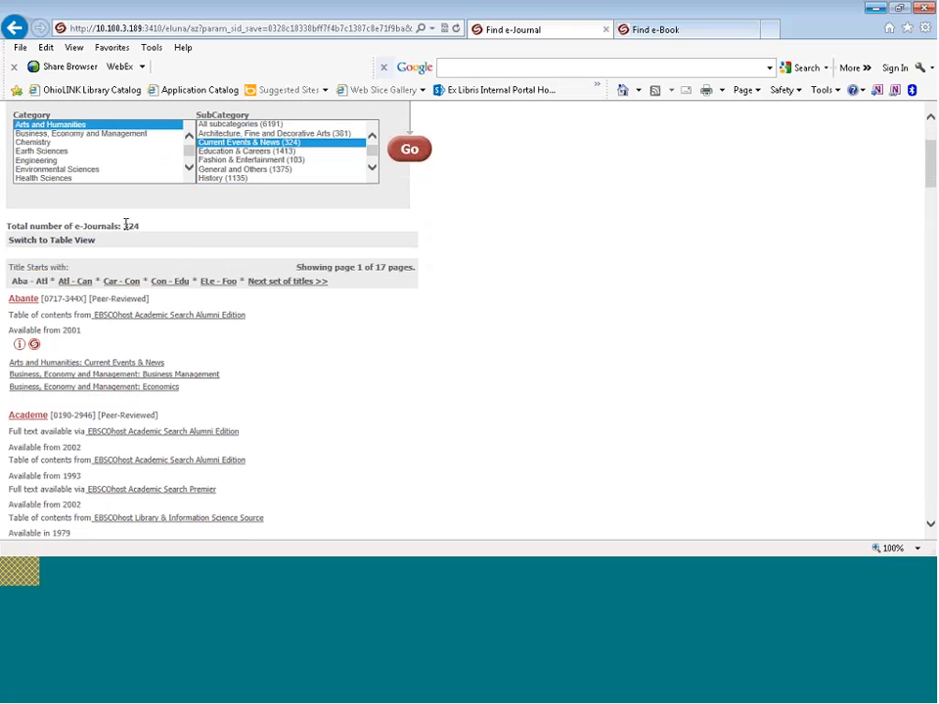
{"action": "left_click_drag", "start_coordinate": [124, 226], "coordinate": [152, 231]}
{"action": "left_click", "coordinate": [54, 244]}
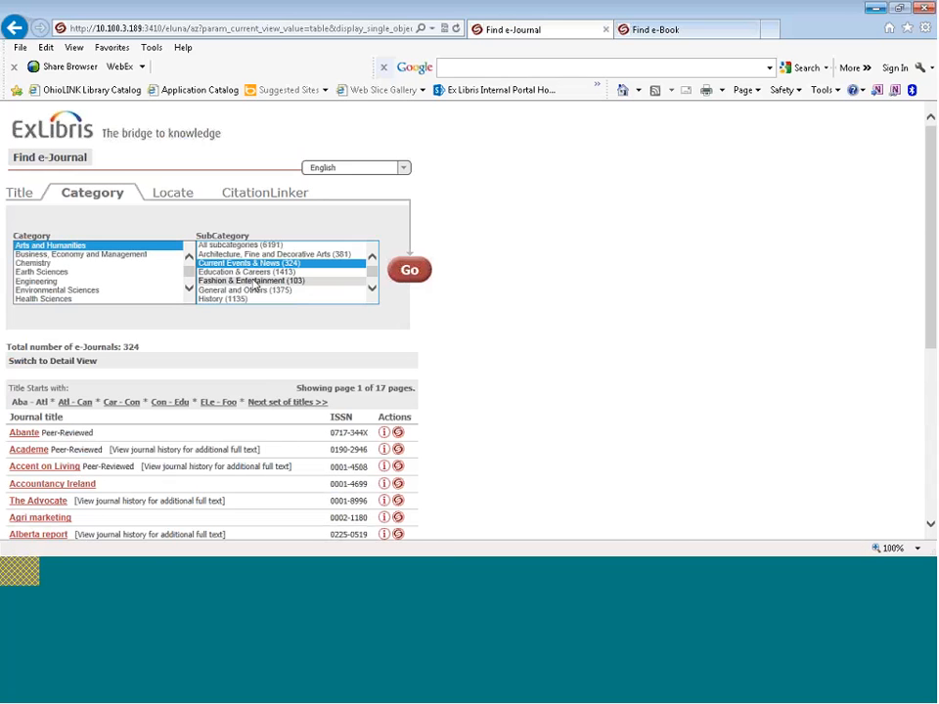
Open the Locate search and select Arts and Humanities as its category
{"action": "left_click", "coordinate": [176, 199]}
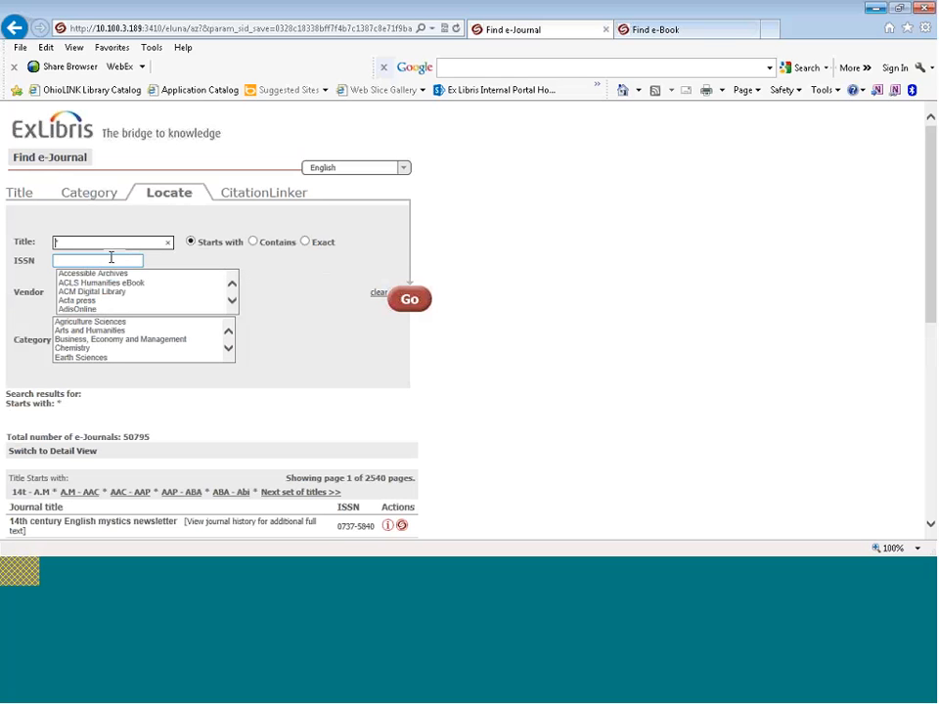
{"action": "left_click", "coordinate": [124, 284]}
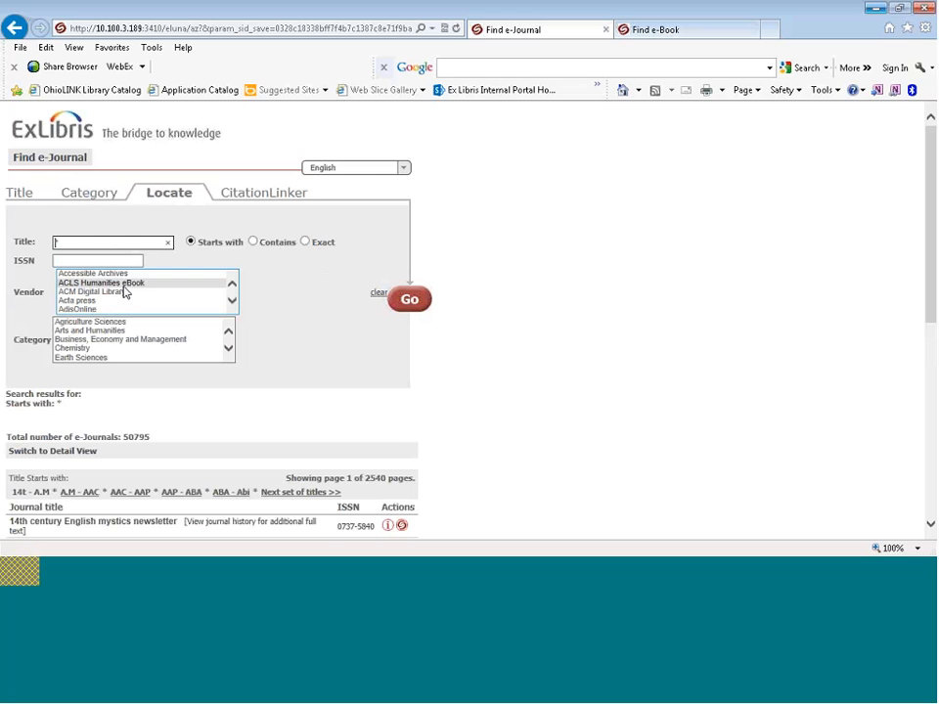
{"action": "left_click", "coordinate": [162, 342]}
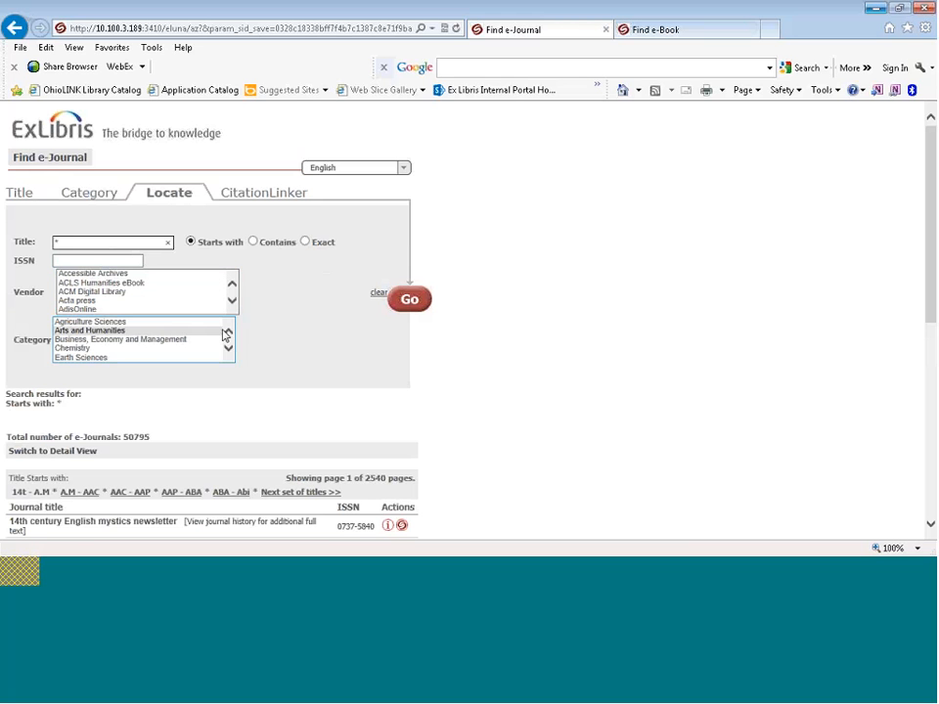
{"action": "left_click", "coordinate": [185, 331]}
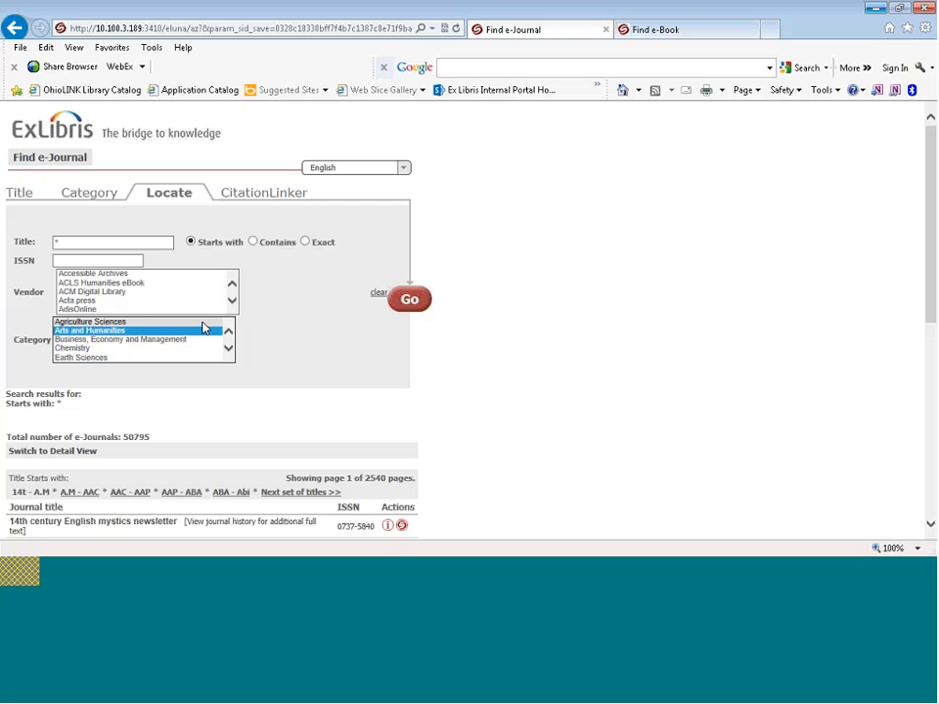
Select EBSCOhost as the vendor, run the Locate search and check the total number of e-journals
{"action": "left_click", "coordinate": [233, 302]}
{"action": "left_click", "coordinate": [233, 302]}
{"action": "left_click", "coordinate": [233, 302]}
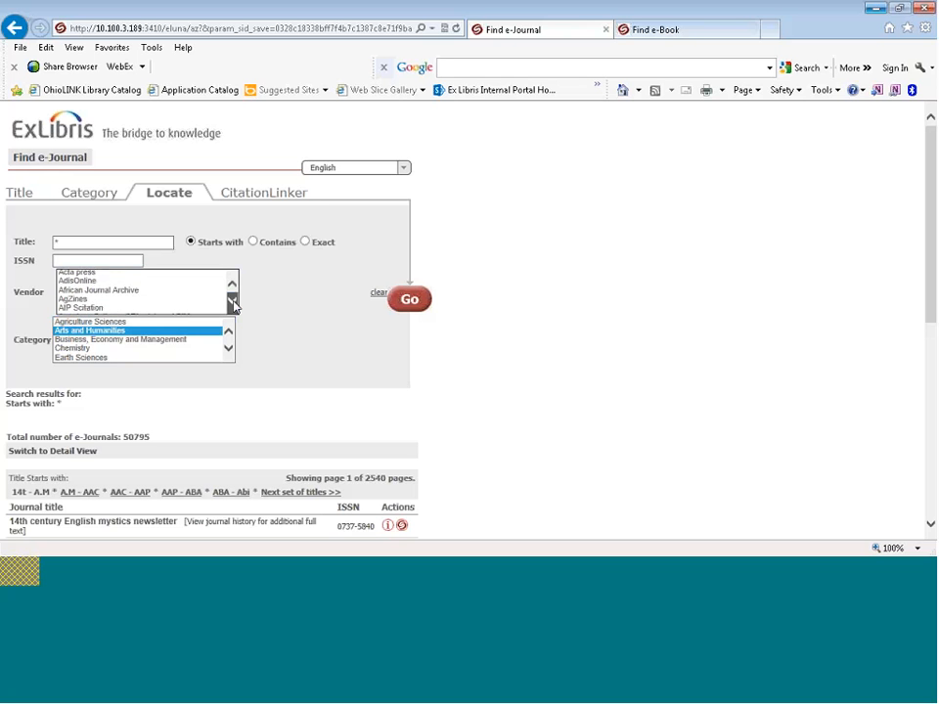
{"action": "left_click", "coordinate": [233, 302]}
{"action": "left_click", "coordinate": [233, 302]}
{"action": "left_click", "coordinate": [233, 302]}
{"action": "left_click", "coordinate": [233, 302]}
{"action": "left_click", "coordinate": [233, 302]}
{"action": "left_click", "coordinate": [134, 293]}
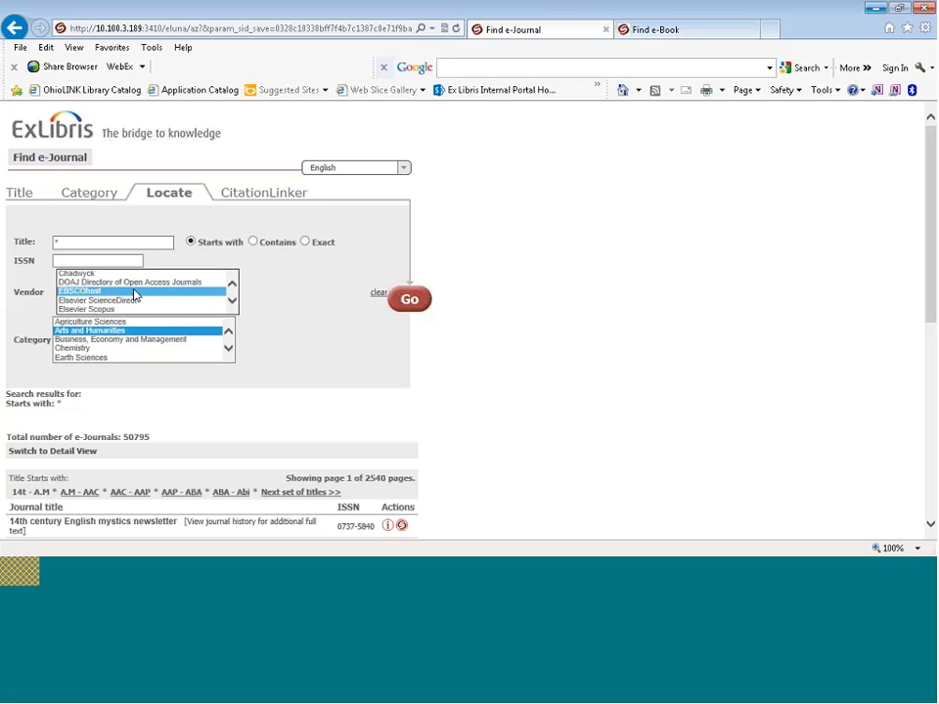
{"action": "left_click", "coordinate": [412, 299]}
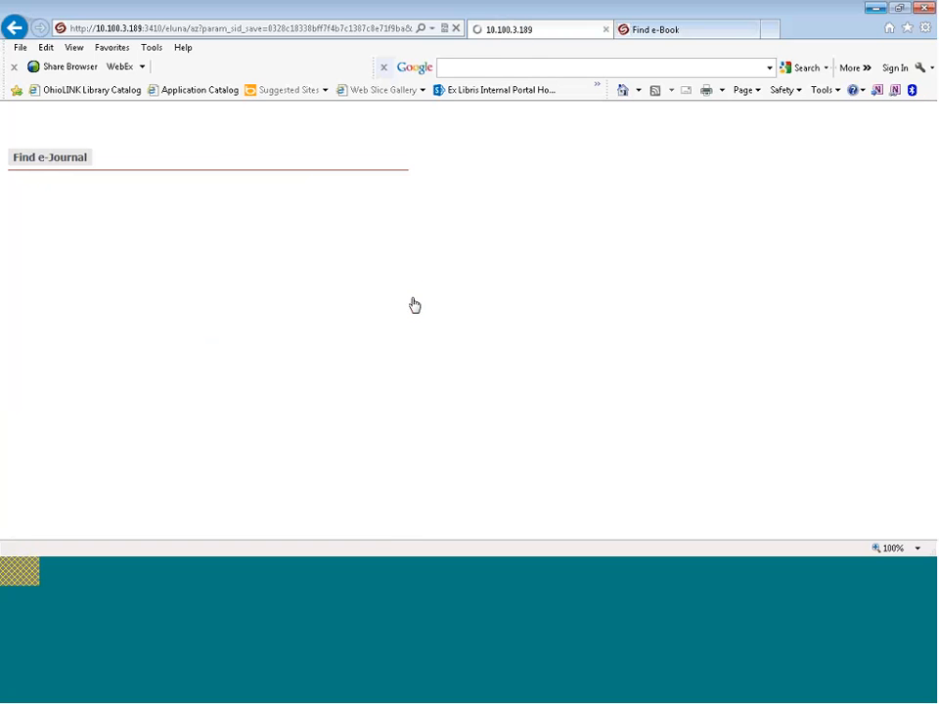
{"action": "left_click_drag", "start_coordinate": [930, 305], "coordinate": [932, 433]}
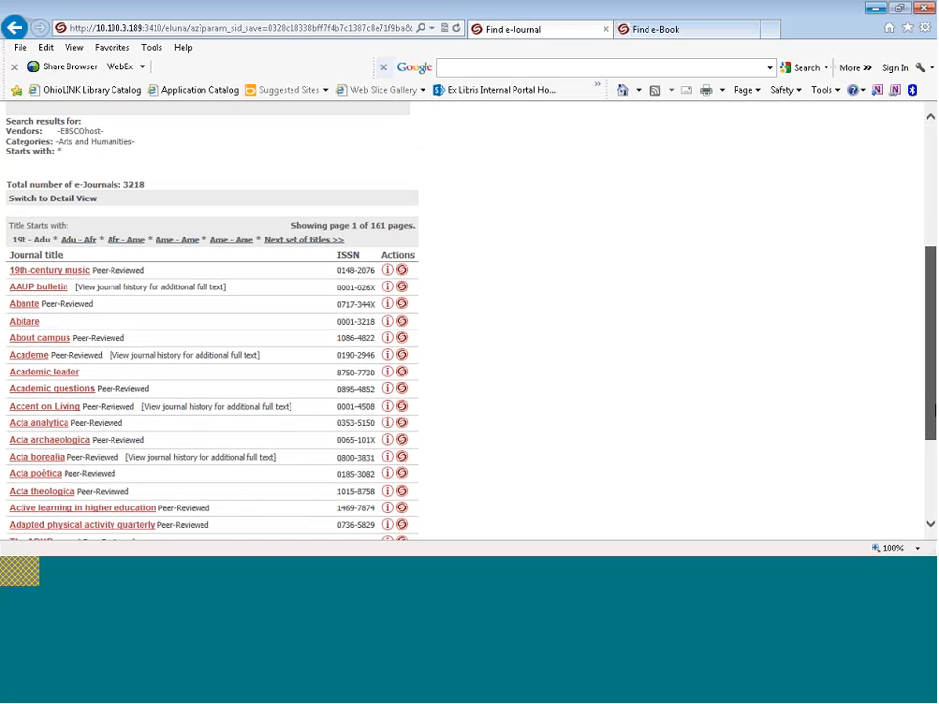
{"action": "left_click_drag", "start_coordinate": [124, 184], "coordinate": [161, 188]}
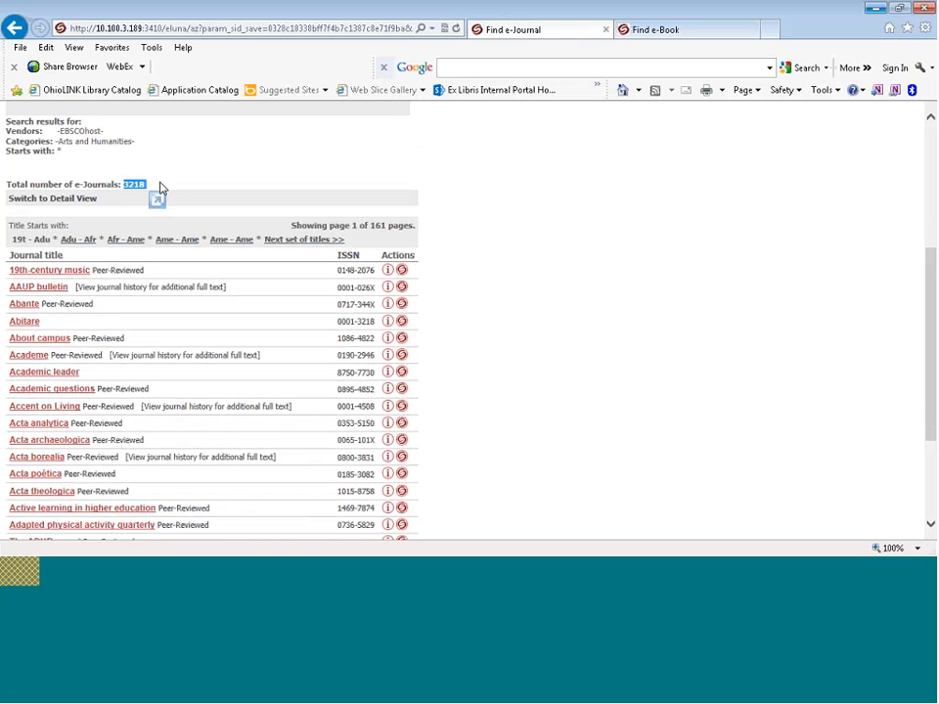
Open the CitationLinker search and enter "dark matter halos from the inside out" as the article title
{"action": "left_click", "coordinate": [163, 187]}
{"action": "left_click_drag", "start_coordinate": [428, 327], "coordinate": [352, 242]}
{"action": "left_click", "coordinate": [908, 267]}
{"action": "left_click_drag", "start_coordinate": [931, 276], "coordinate": [936, 143]}
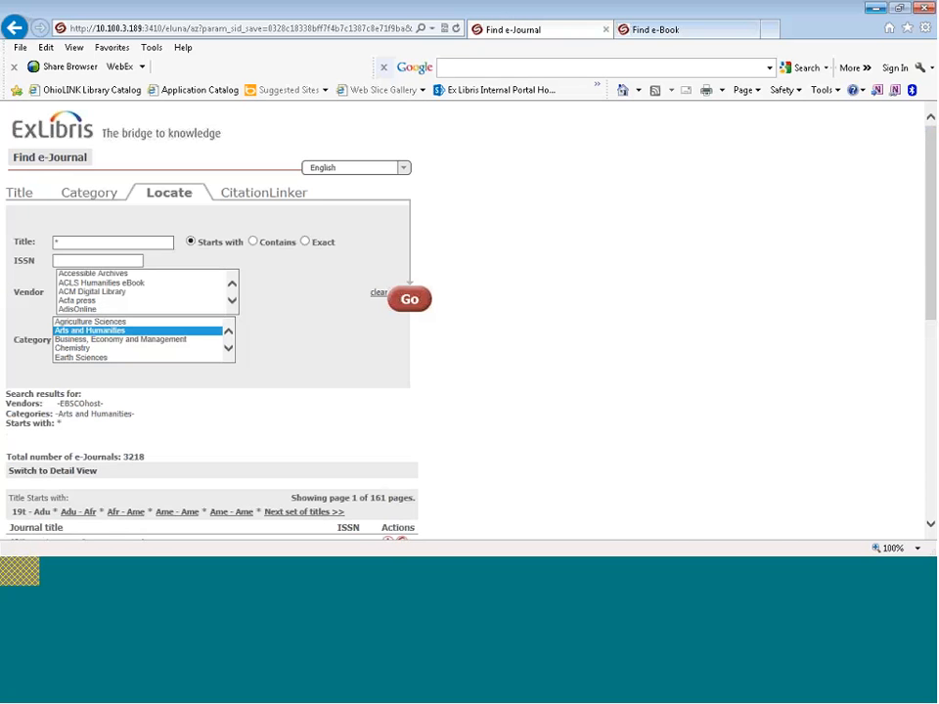
{"action": "left_click", "coordinate": [241, 199]}
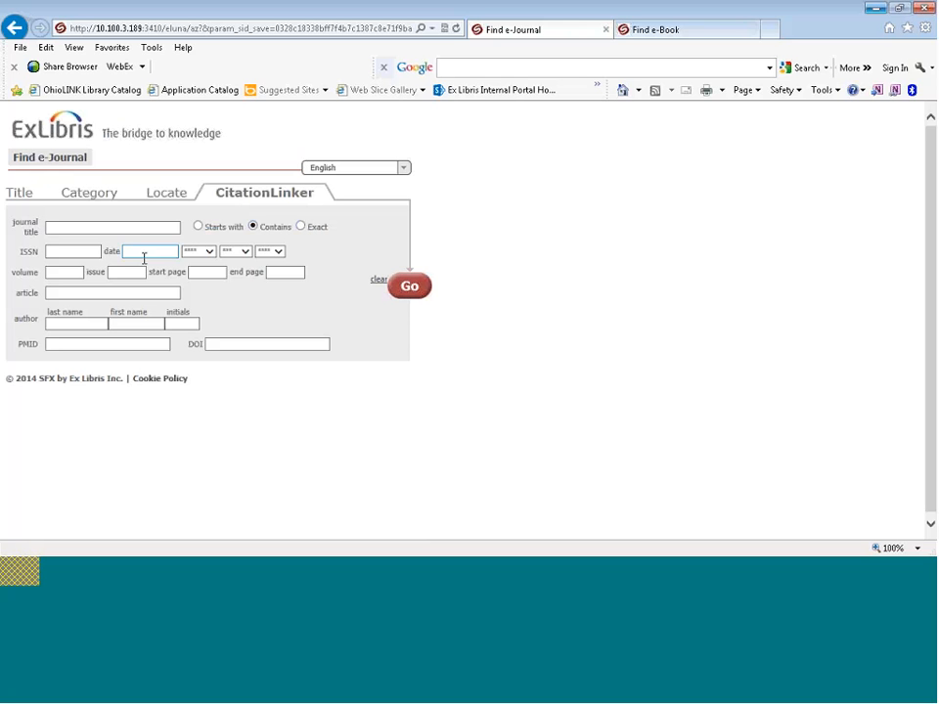
{"action": "left_click", "coordinate": [100, 294]}
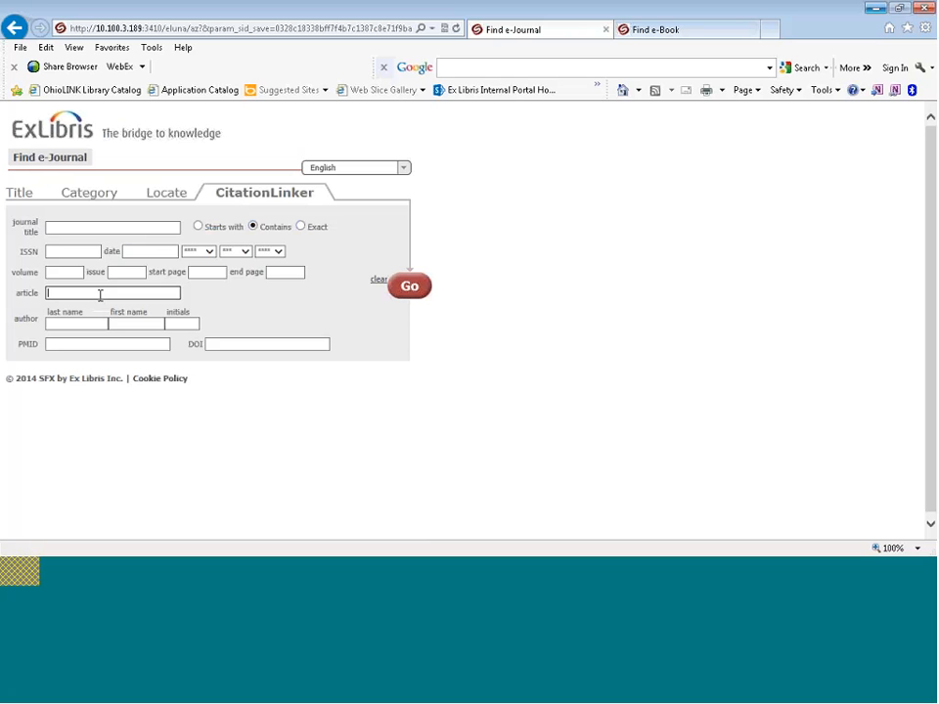
{"action": "type", "text": "d"}
{"action": "type", "text": "ark"}
{"action": "type", "text": " matter "}
{"action": "type", "text": "halos from the inside out"}
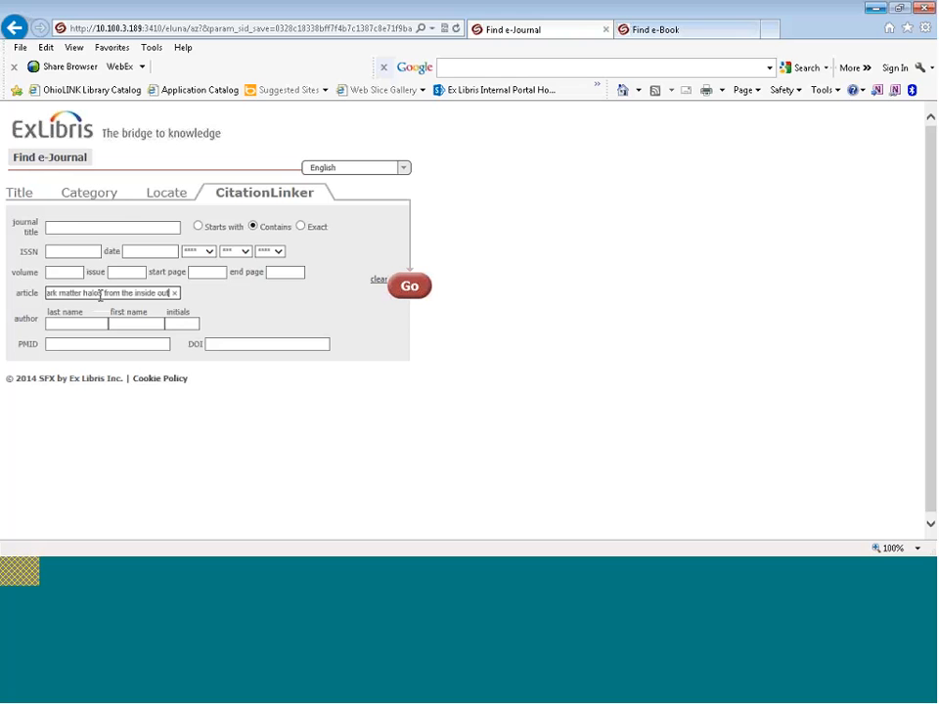
Enter "advances in astronomy" as the journal title and 1687-7969 as the ISSN for the citation
{"action": "left_click", "coordinate": [70, 228]}
{"action": "type", "text": "advance"}
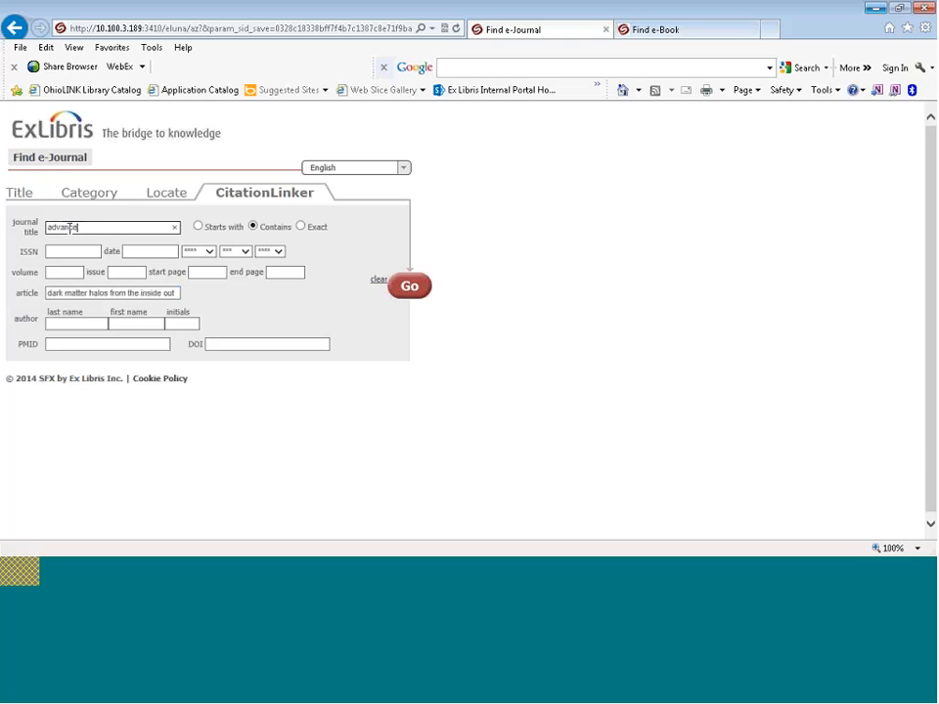
{"action": "type", "text": "s in astronomy"}
{"action": "left_click", "coordinate": [91, 251]}
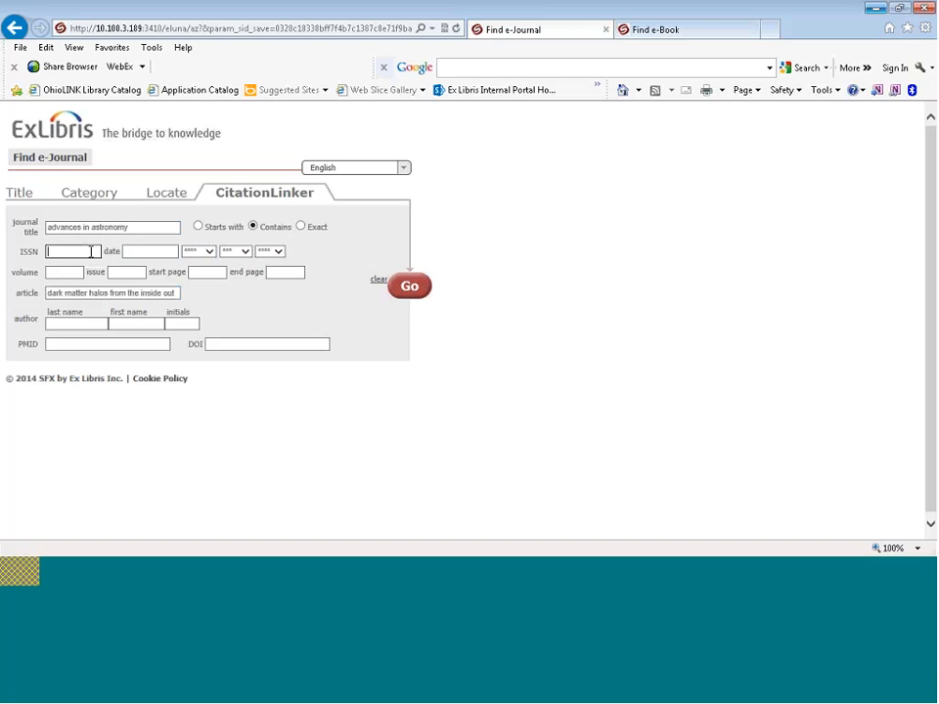
{"action": "type", "text": "1687-7969"}
Set the citation's publication year to 2011 and review the month and day choices and the page fields
{"action": "left_click", "coordinate": [207, 253]}
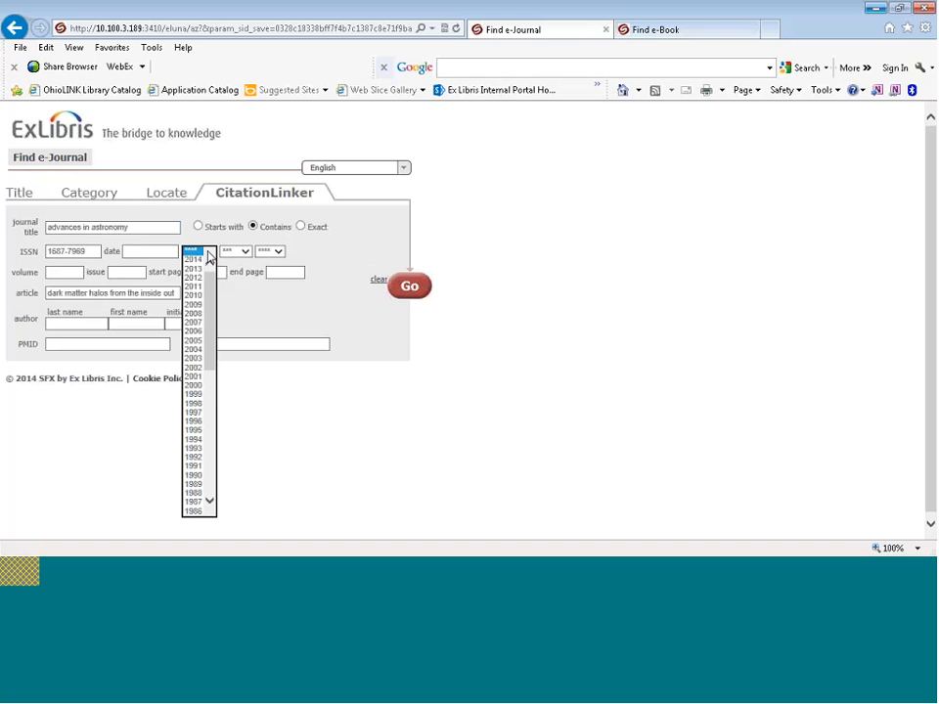
{"action": "left_click", "coordinate": [198, 287]}
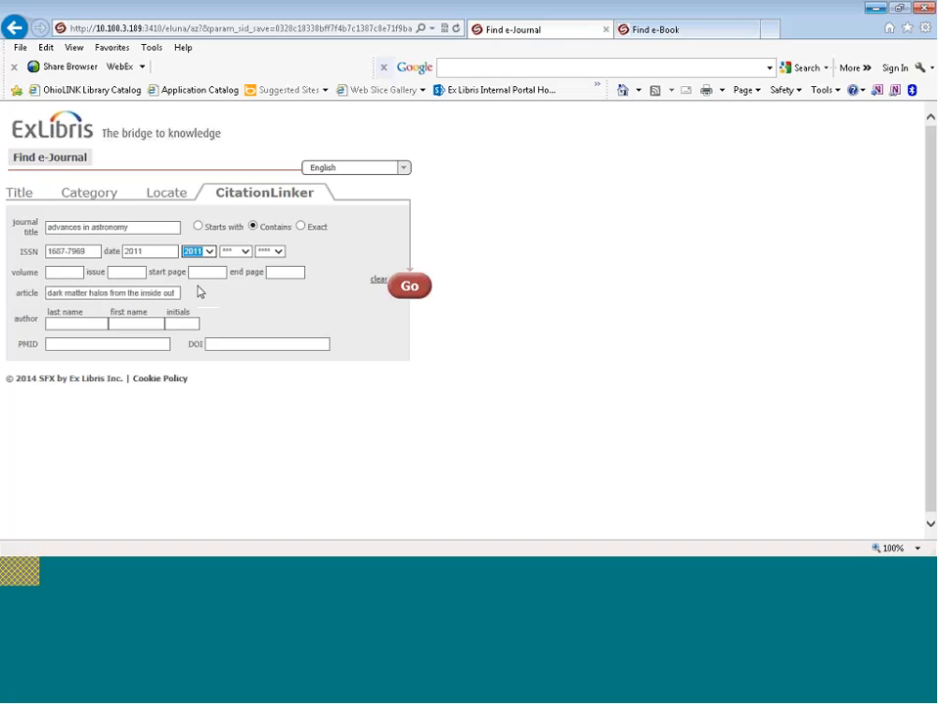
{"action": "left_click", "coordinate": [246, 253]}
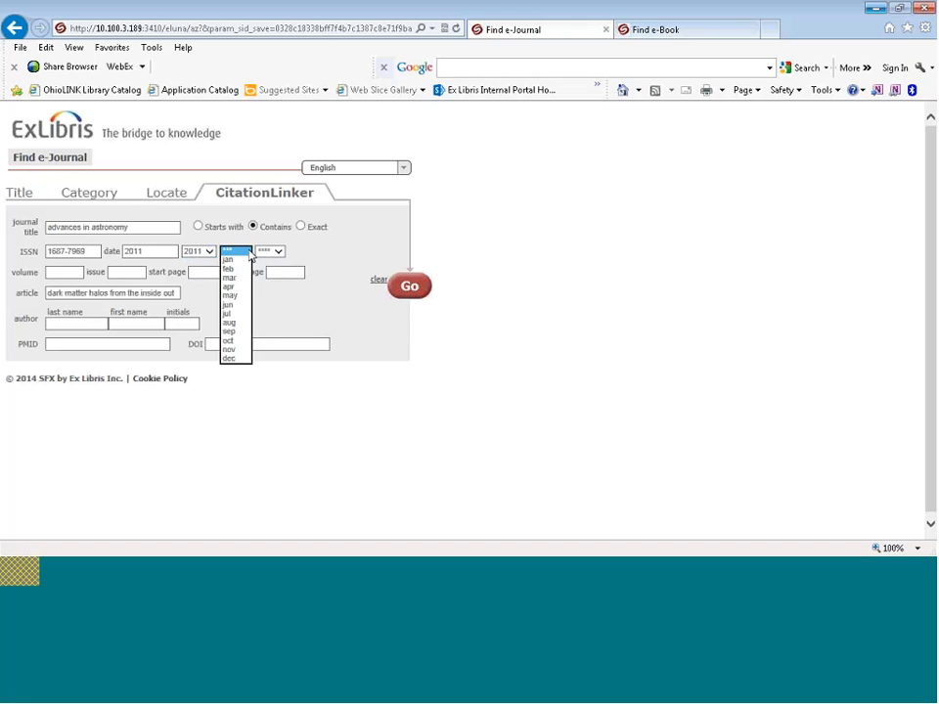
{"action": "left_click", "coordinate": [246, 254]}
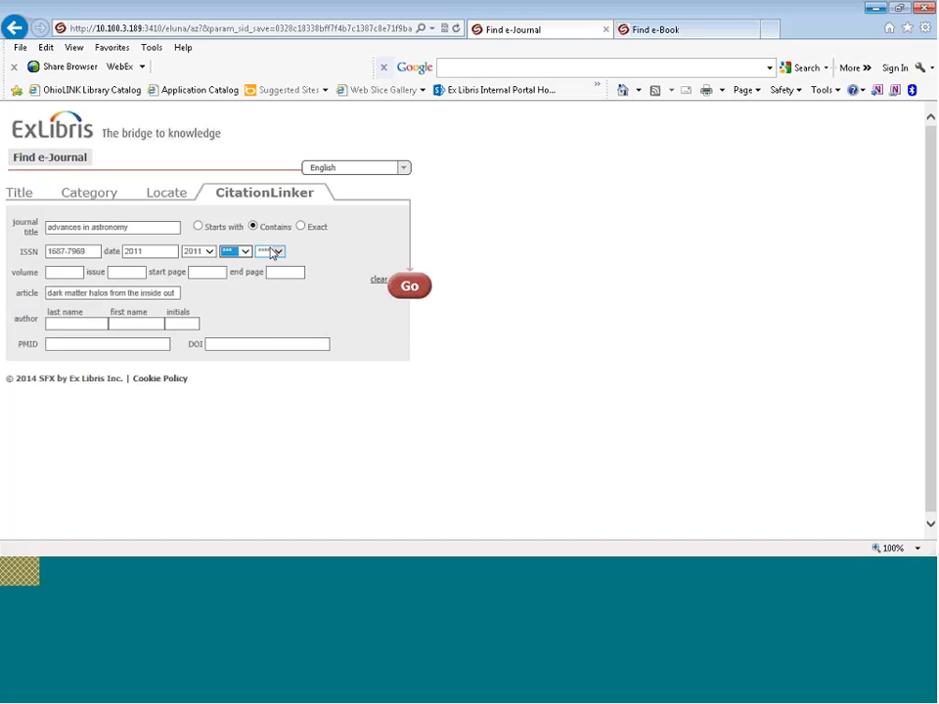
{"action": "left_click", "coordinate": [278, 252]}
{"action": "left_click", "coordinate": [278, 254]}
{"action": "left_click", "coordinate": [224, 273]}
{"action": "left_click", "coordinate": [274, 273]}
Fill in the author's last name and first name for the citation, and go to the DOI field
{"action": "left_click", "coordinate": [86, 327]}
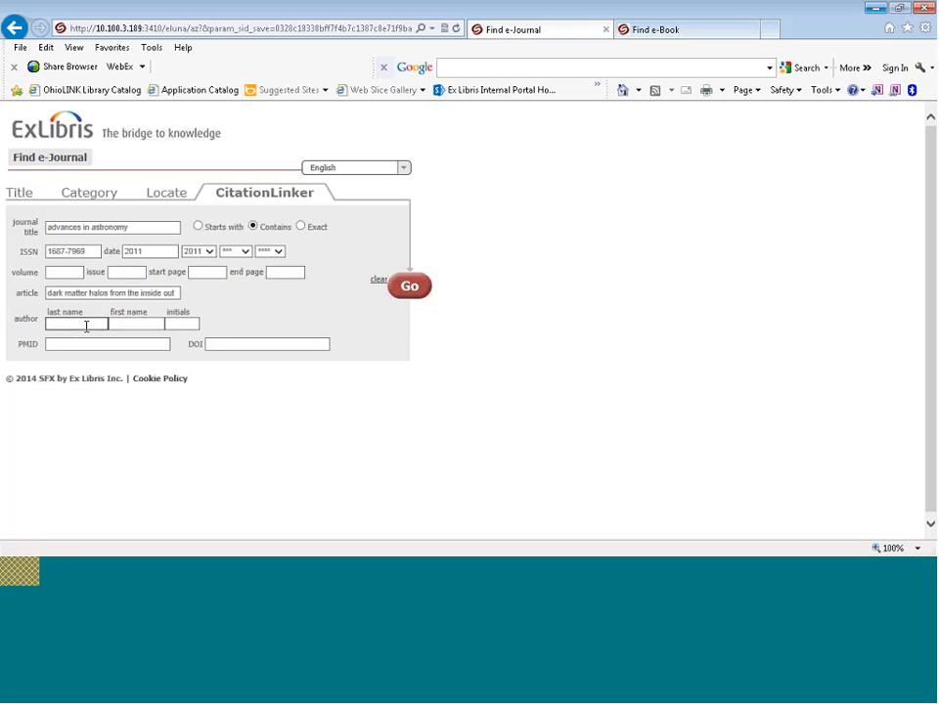
{"action": "type", "text": "Taylor"}
{"action": "key", "text": "Tab"}
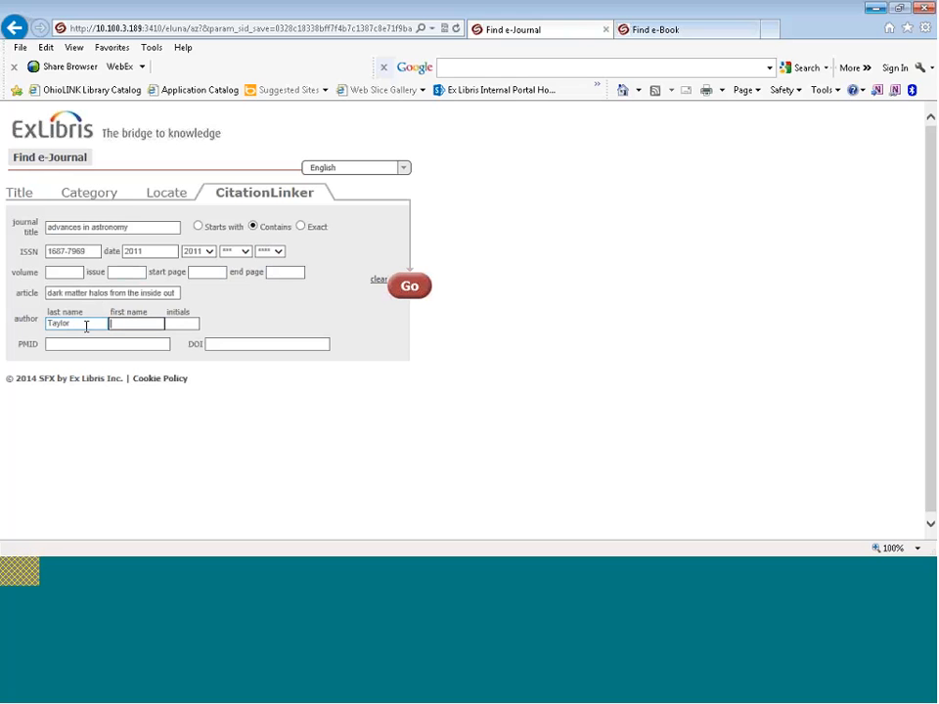
{"action": "type", "text": "James"}
{"action": "left_click", "coordinate": [34, 361]}
{"action": "left_click", "coordinate": [214, 349]}
{"action": "left_click", "coordinate": [218, 344]}
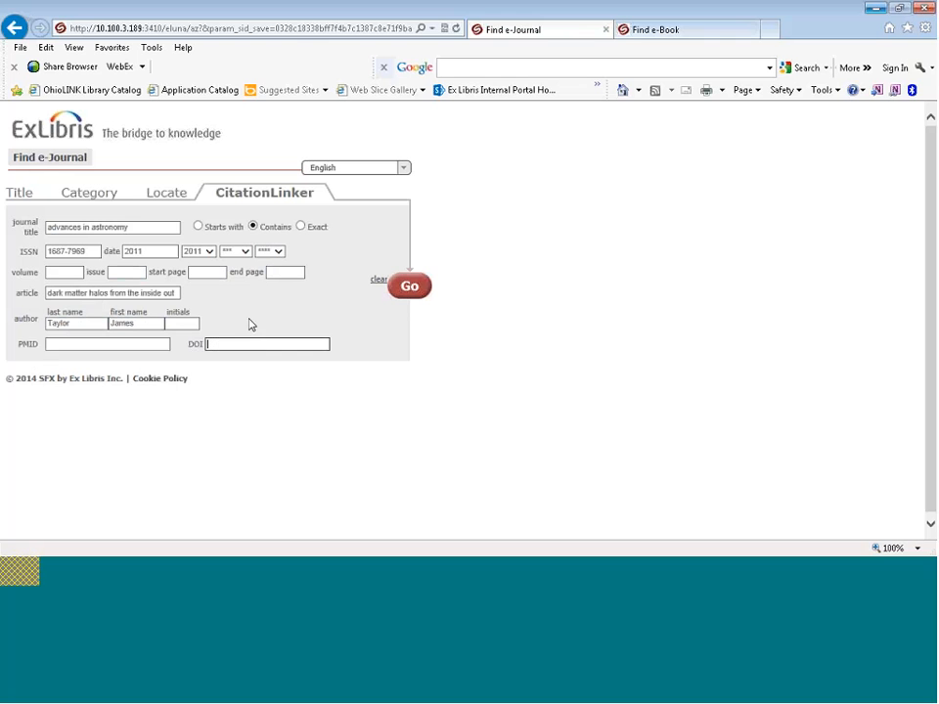
Look up the services available for the citation, then close them and return to the A-Z List presentation slide
{"action": "left_click", "coordinate": [412, 289]}
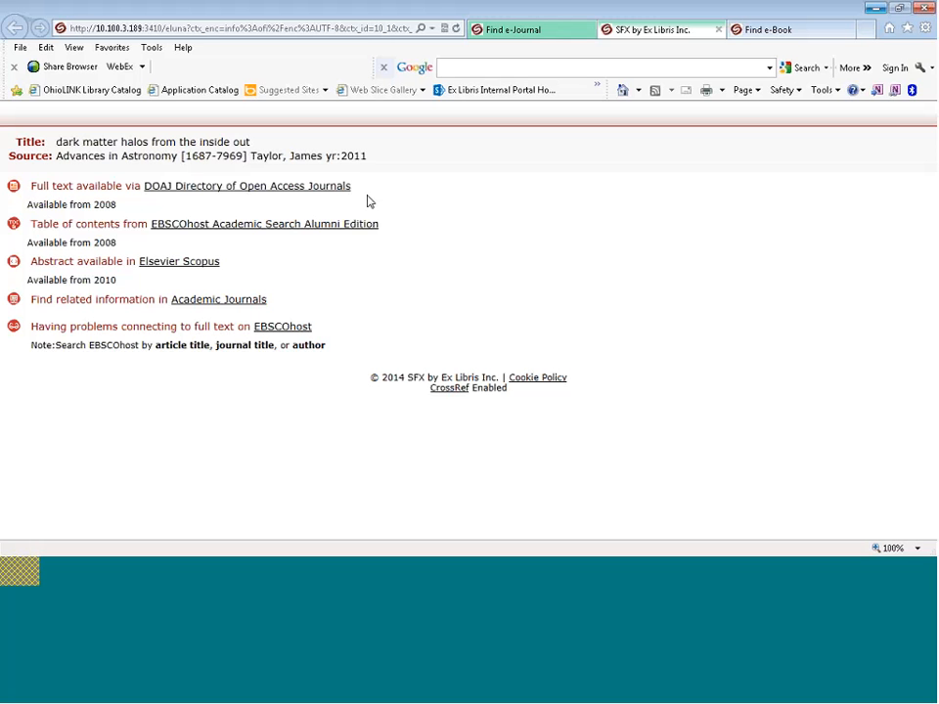
{"action": "left_click", "coordinate": [720, 34]}
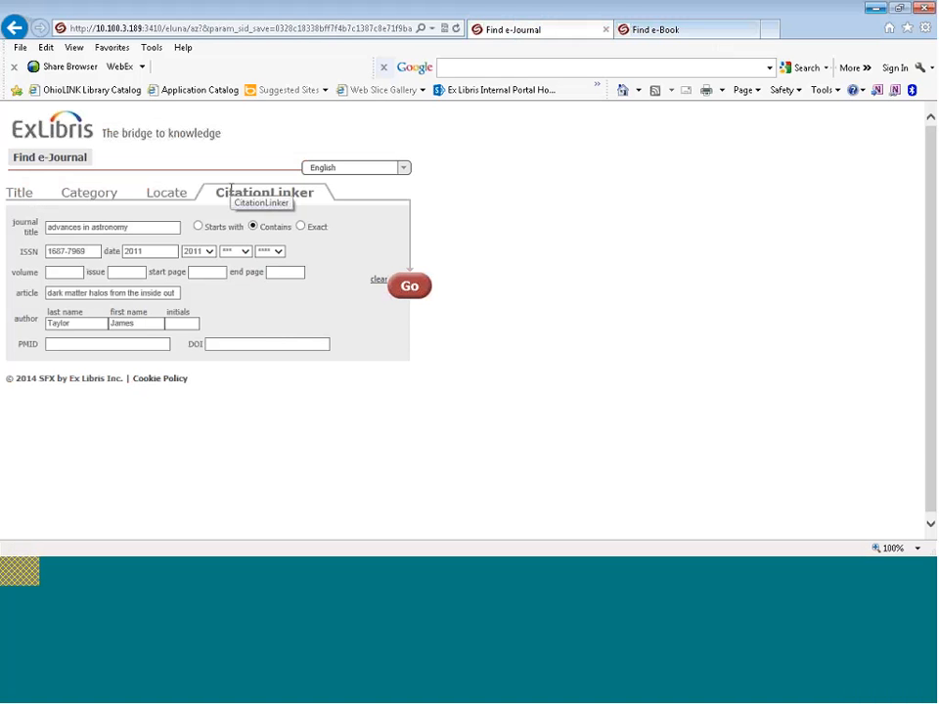
{"action": "left_click", "coordinate": [293, 564]}
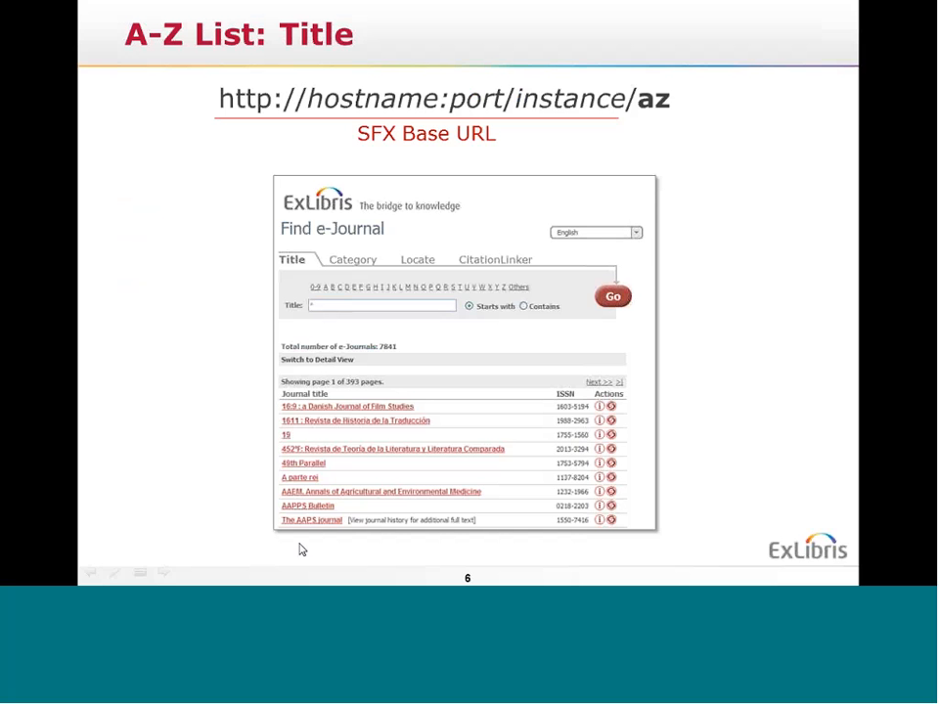